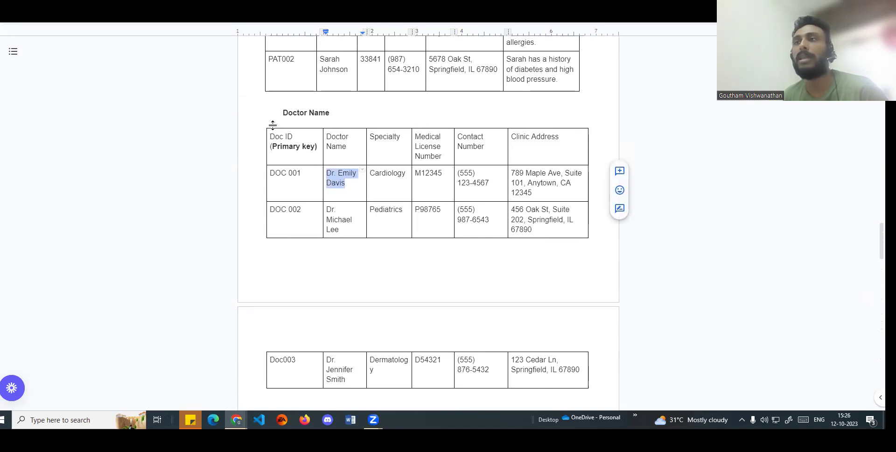
# Review the first doctor's name, specialty and medical license number in the Doctor Name table
pyautogui.doubleClick(398, 174)
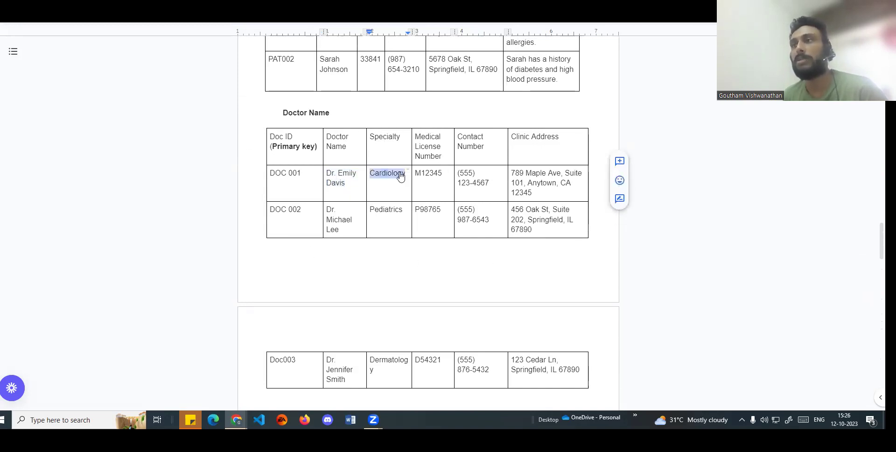
pyautogui.doubleClick(429, 174)
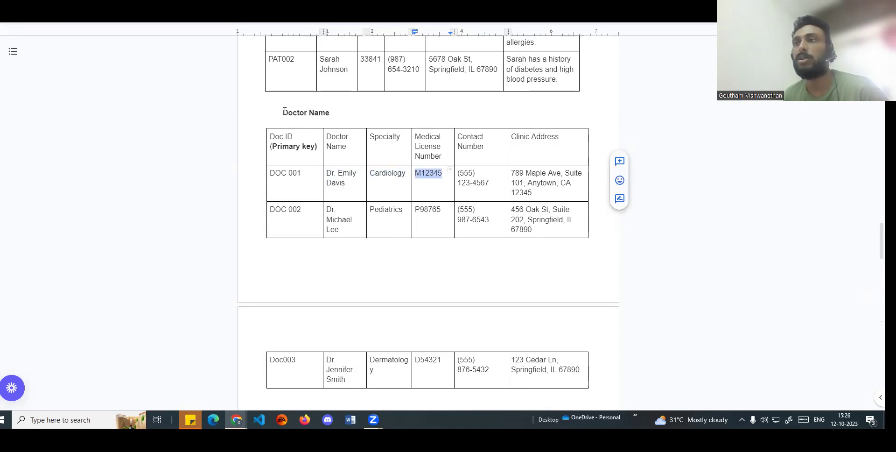
pyautogui.moveTo(285, 111); pyautogui.dragTo(345, 112)
# Examine the lookup relationship's Patient Object table, matching each patient with the doctor in the Lookup Field / Foreign Key column
pyautogui.scroll(-13, 560, 242)
pyautogui.scroll(-13, 560, 244)
pyautogui.scroll(5, 557, 243)
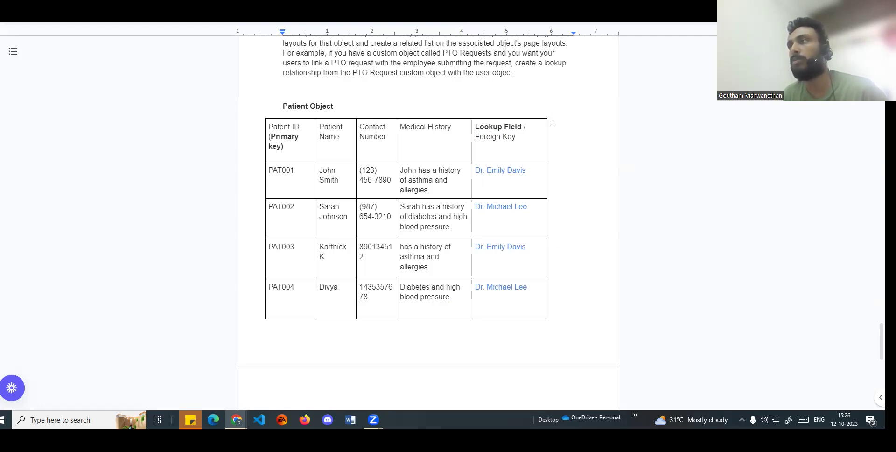
pyautogui.moveTo(477, 172); pyautogui.dragTo(527, 172)
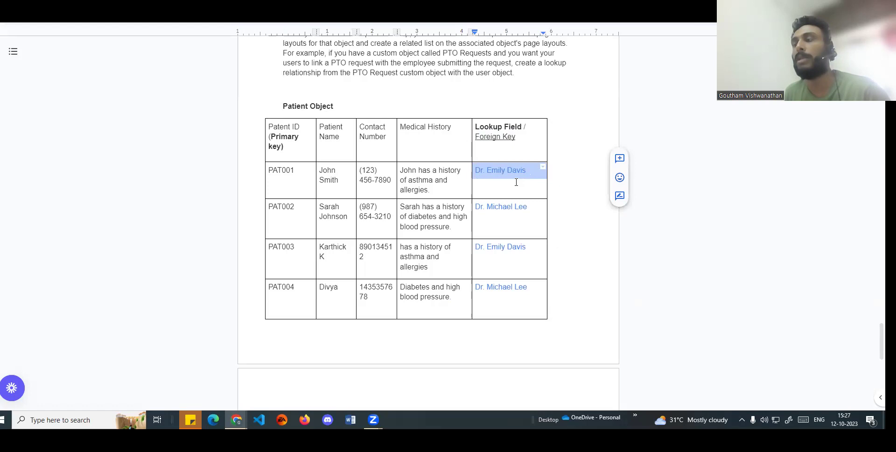
pyautogui.click(516, 182)
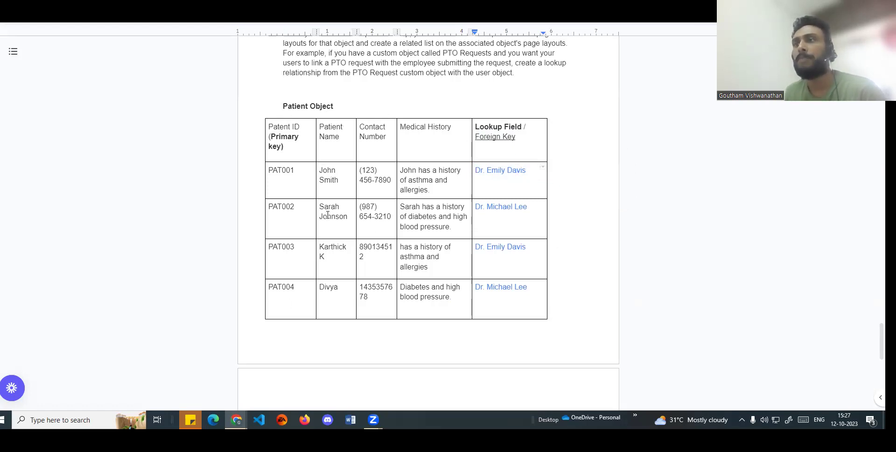
pyautogui.moveTo(324, 210); pyautogui.dragTo(339, 219)
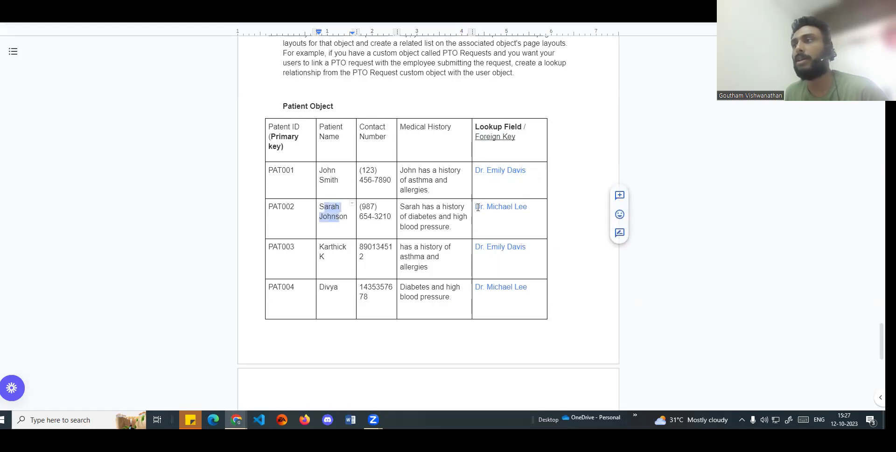
pyautogui.moveTo(478, 208); pyautogui.dragTo(532, 208)
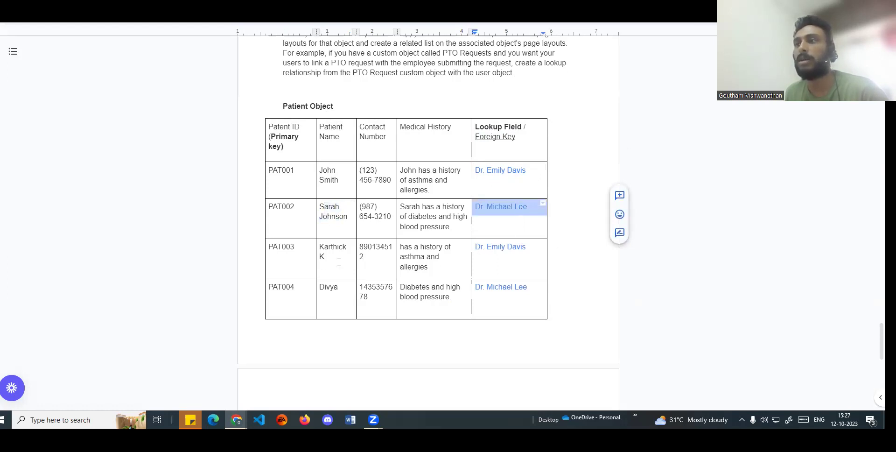
pyautogui.moveTo(339, 262); pyautogui.dragTo(319, 248)
pyautogui.moveTo(479, 248); pyautogui.dragTo(541, 248)
pyautogui.click(519, 249)
pyautogui.click(335, 170)
pyautogui.click(507, 291)
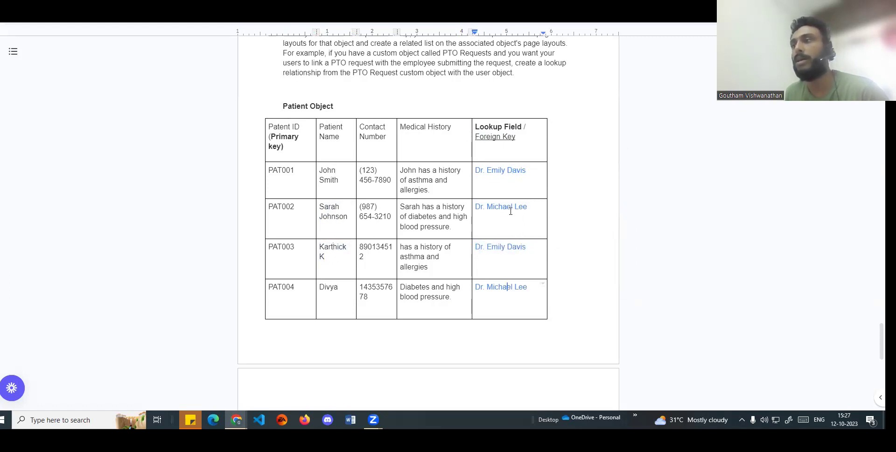
pyautogui.click(327, 207)
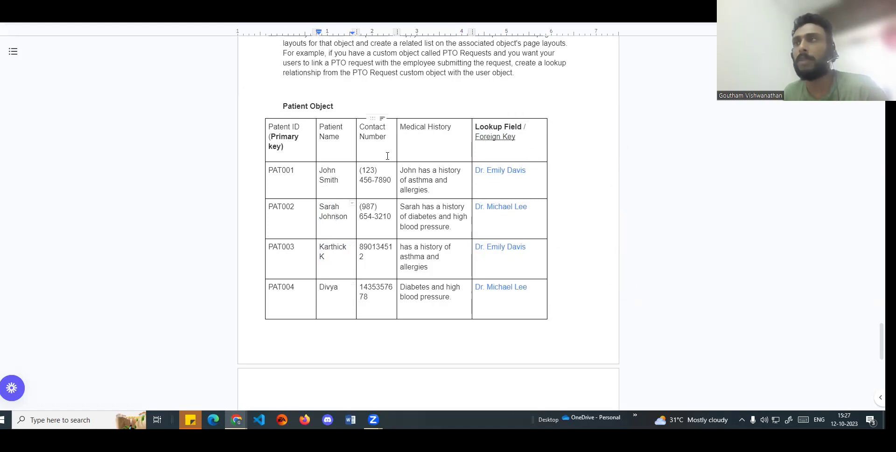
pyautogui.scroll(-3, 443, 194)
pyautogui.scroll(3, 443, 194)
# Switch to the Patient DB app in Salesforce and view its Patients and Doctors lists
pyautogui.hotkey('alt', 'Tab')
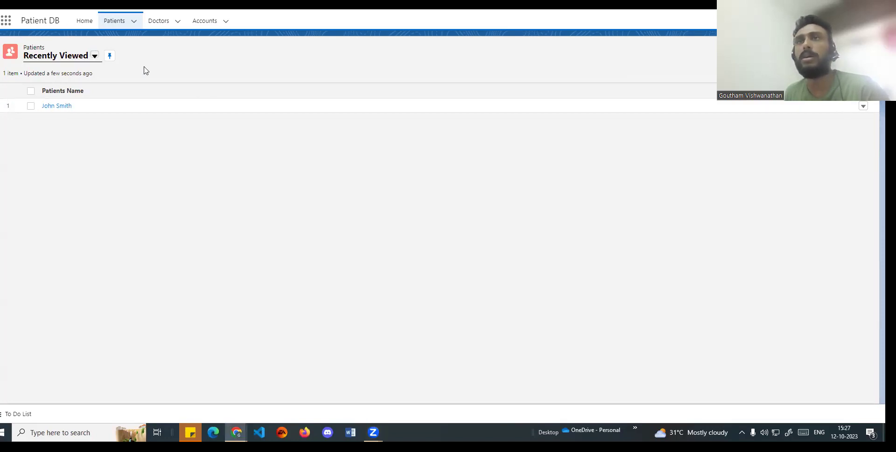
pyautogui.moveTo(23, 20); pyautogui.dragTo(63, 21)
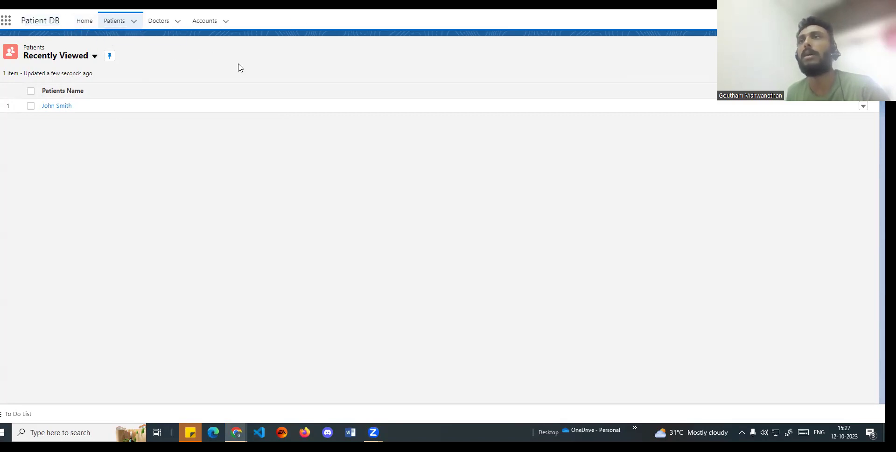
pyautogui.click(115, 23)
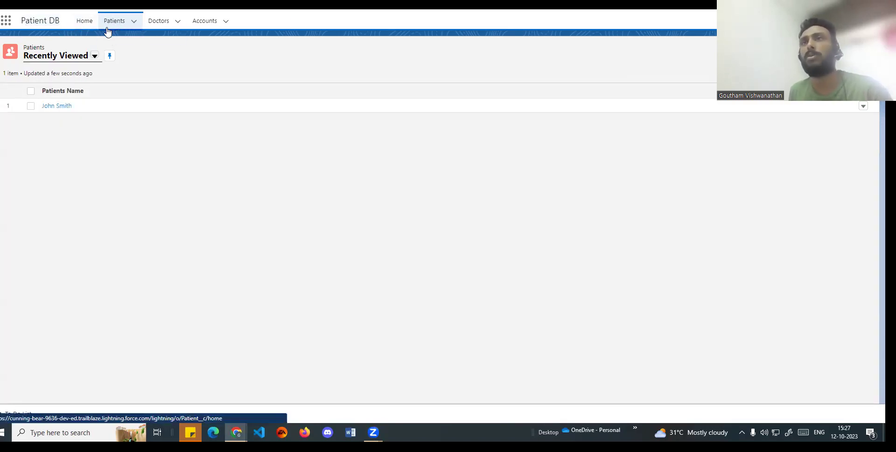
pyautogui.click(151, 22)
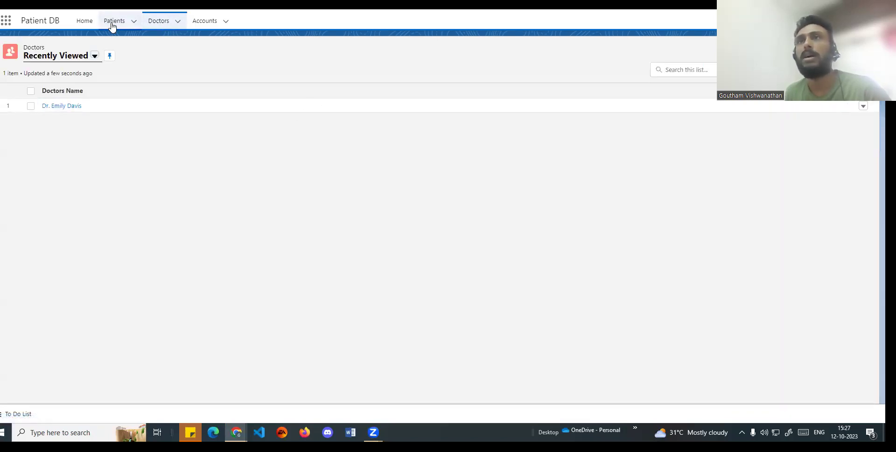
# Start a new patient record and fill in the patient's name copied from the document's second Patient Object row
pyautogui.click(113, 21)
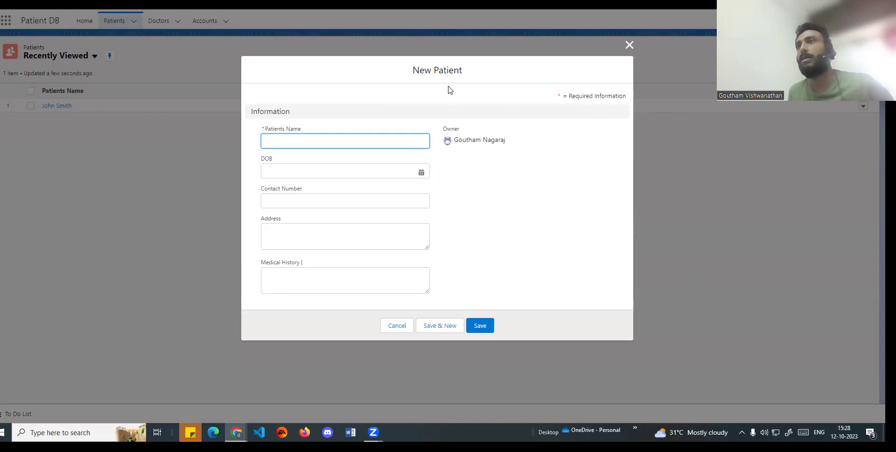
pyautogui.moveTo(413, 70); pyautogui.dragTo(487, 74)
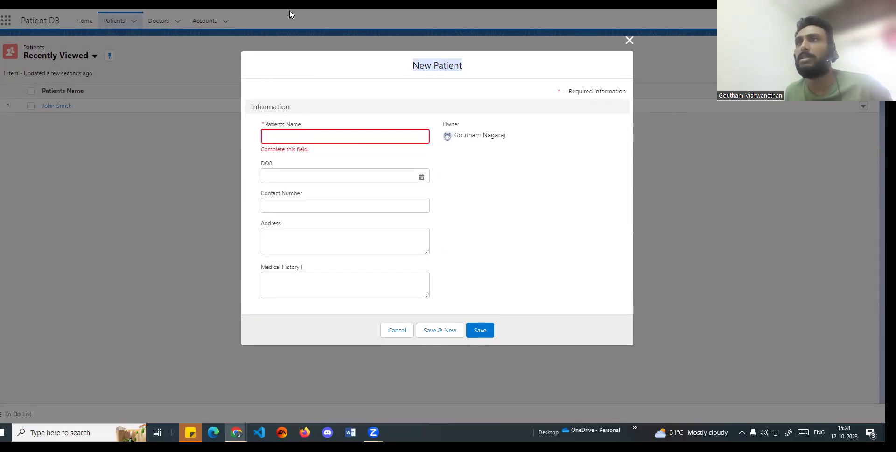
pyautogui.hotkey('ctrl', 'Tab')
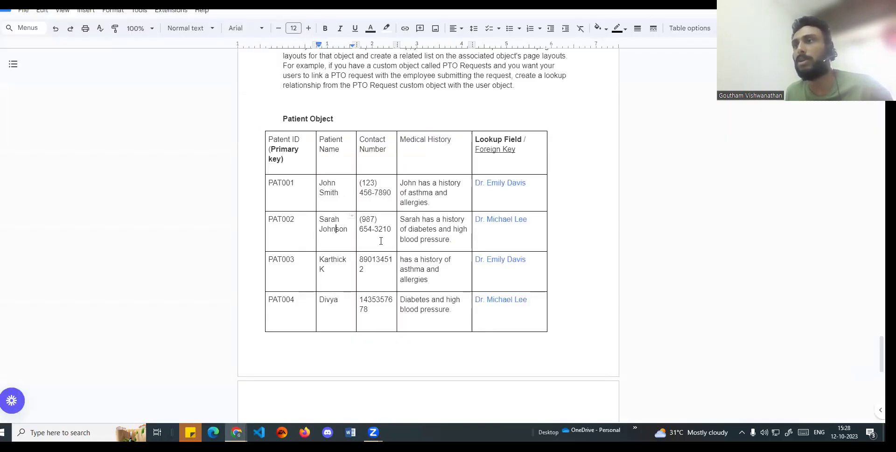
pyautogui.moveTo(340, 229); pyautogui.dragTo(317, 218)
pyautogui.hotkey('ctrl', 'c')
pyautogui.hotkey('ctrl', 'Tab')
pyautogui.click(321, 134)
pyautogui.hotkey('ctrl', 'v')
# Pick a date of birth for the new patient from the previous month of the calendar
pyautogui.click(417, 170)
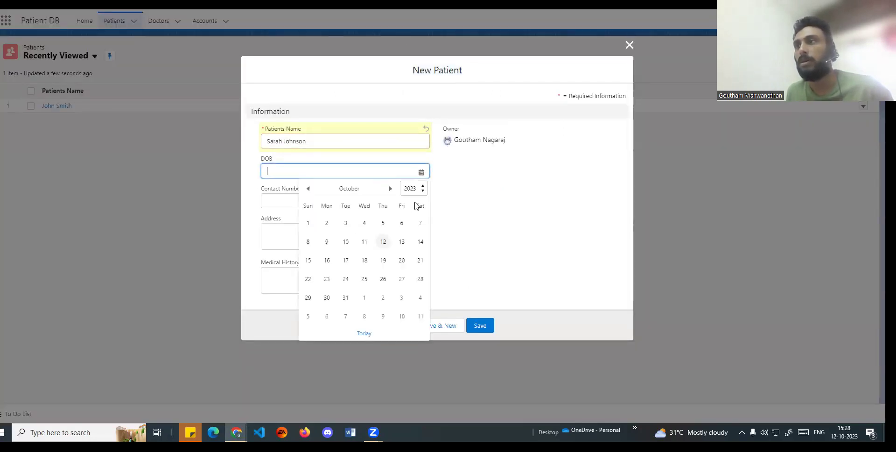
pyautogui.click(308, 188)
pyautogui.click(346, 242)
# Try to change the year of the new patient's date of birth to an earlier one
pyautogui.click(420, 173)
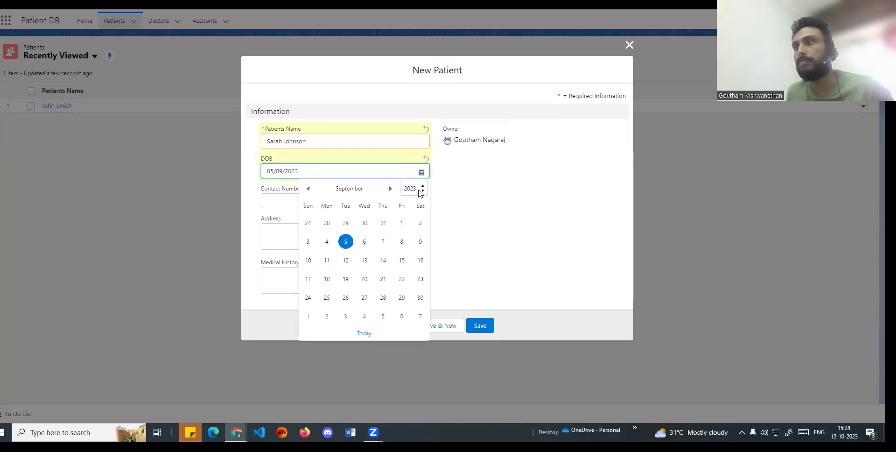
pyautogui.click(413, 189)
pyautogui.scroll(15, 410, 280)
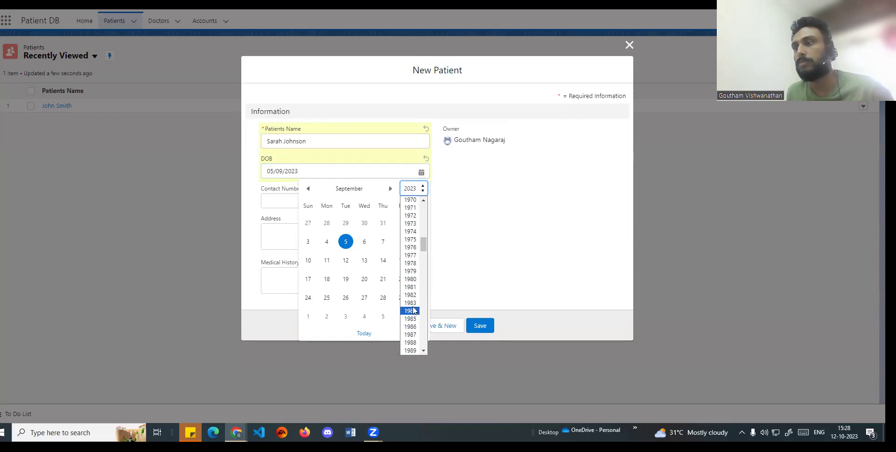
pyautogui.click(411, 311)
pyautogui.click(480, 260)
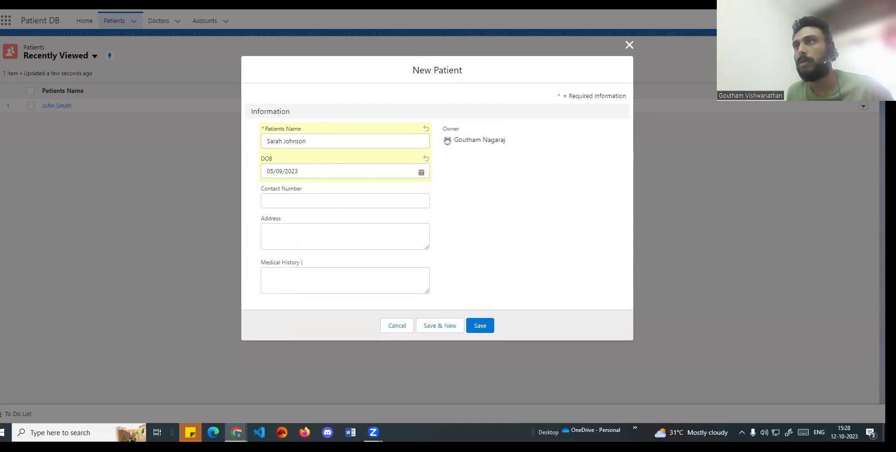
# Copy the second patient's contact number from the document into the new record's Contact Number field
pyautogui.hotkey('alt', 'Tab')
pyautogui.moveTo(394, 232); pyautogui.dragTo(360, 224)
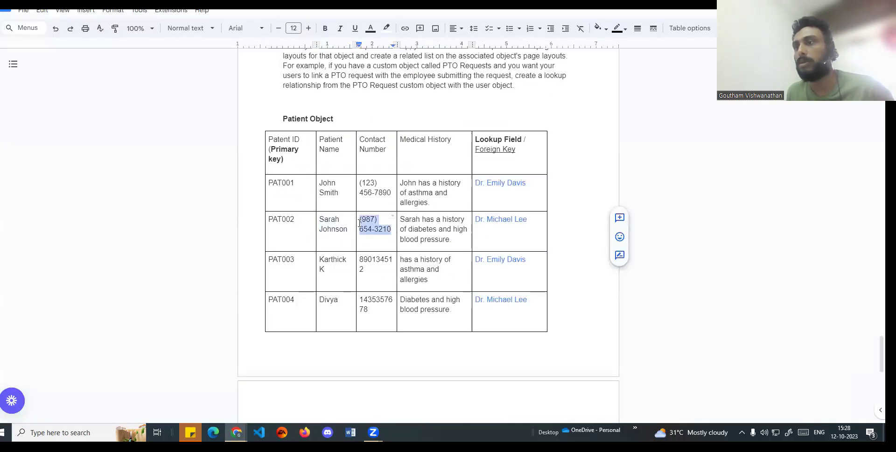
pyautogui.hotkey('alt', 'Tab')
pyautogui.click(334, 199)
pyautogui.hotkey('ctrl', 'v')
# Copy the second patient's diabetes and high blood pressure history from the document into the new record's Medical History field
pyautogui.click(337, 235)
pyautogui.hotkey('alt', 'Tab')
pyautogui.moveTo(451, 239); pyautogui.dragTo(400, 219)
pyautogui.hotkey('ctrl', 'c')
pyautogui.hotkey('alt', 'Tab')
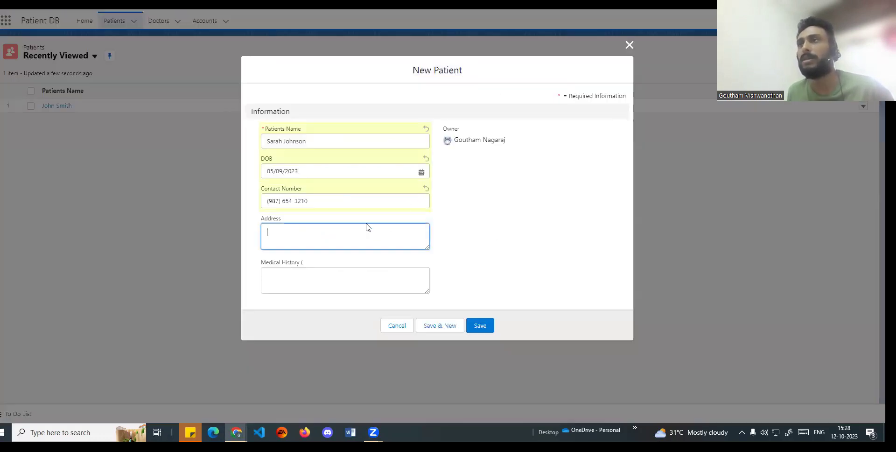
pyautogui.hotkey('ctrl', 'v')
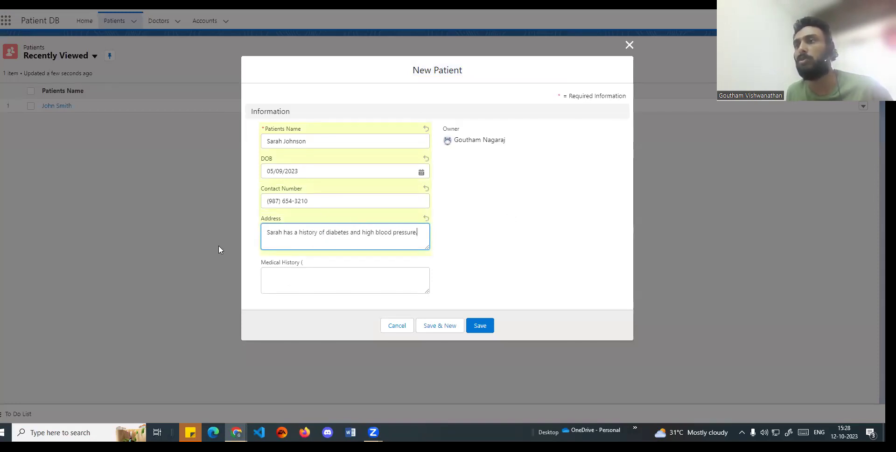
pyautogui.moveTo(418, 237); pyautogui.dragTo(252, 236)
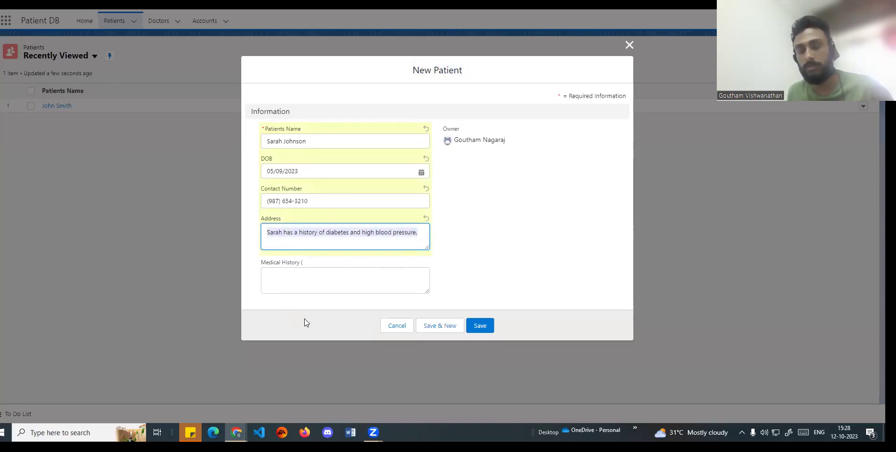
pyautogui.hotkey('ctrl', 'x')
pyautogui.click(323, 280)
pyautogui.hotkey('ctrl', 'v')
# Copy the second patient's address from the document's earlier Patient Object table into the new record's Address field
pyautogui.click(327, 238)
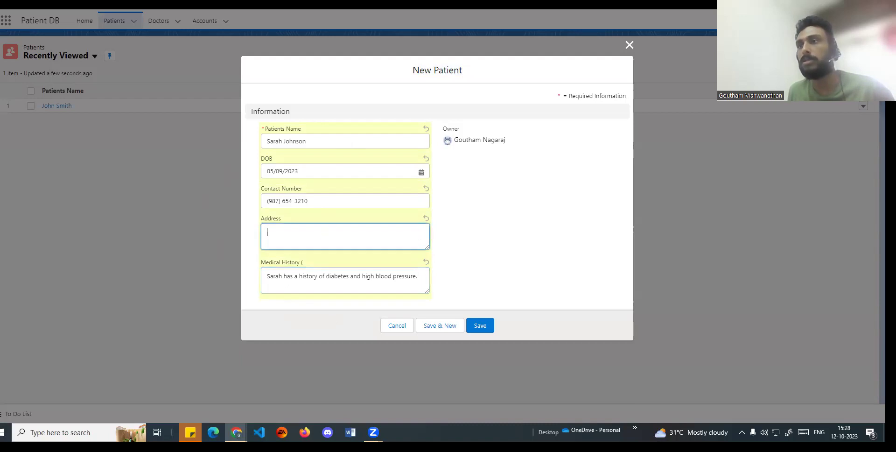
pyautogui.hotkey('alt', 'Tab')
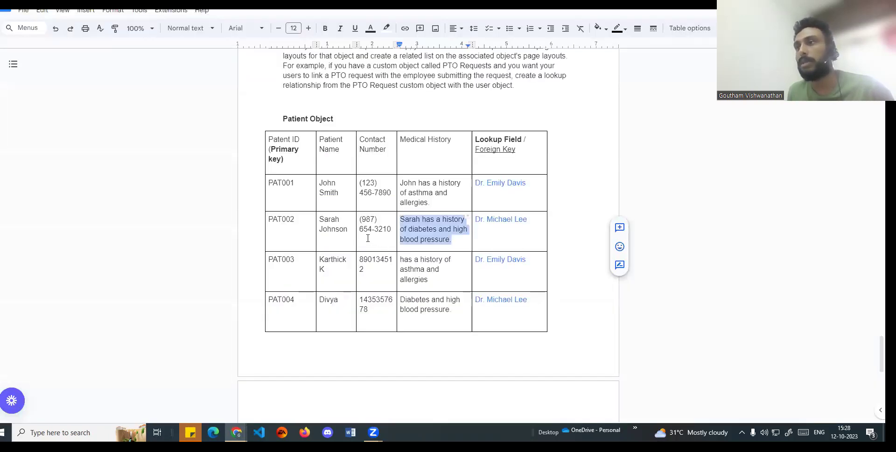
pyautogui.scroll(-1, 368, 238)
pyautogui.scroll(2, 445, 216)
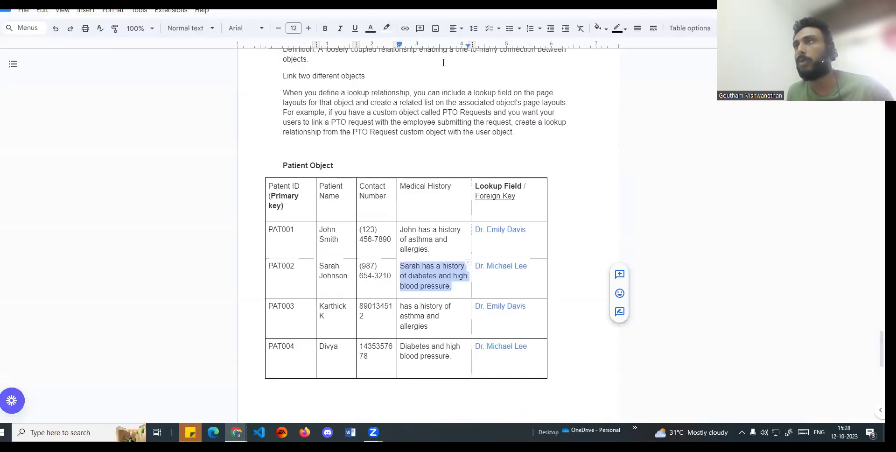
pyautogui.scroll(10, 393, 120)
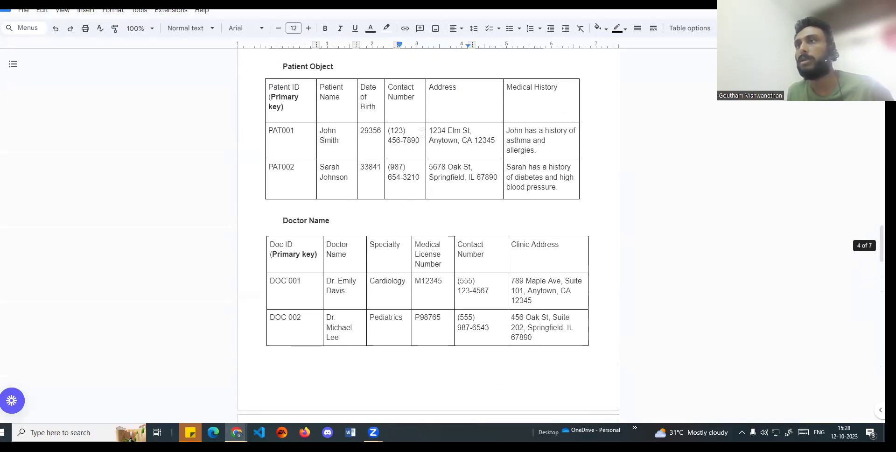
pyautogui.scroll(-2, 422, 132)
pyautogui.moveTo(497, 176); pyautogui.dragTo(434, 166)
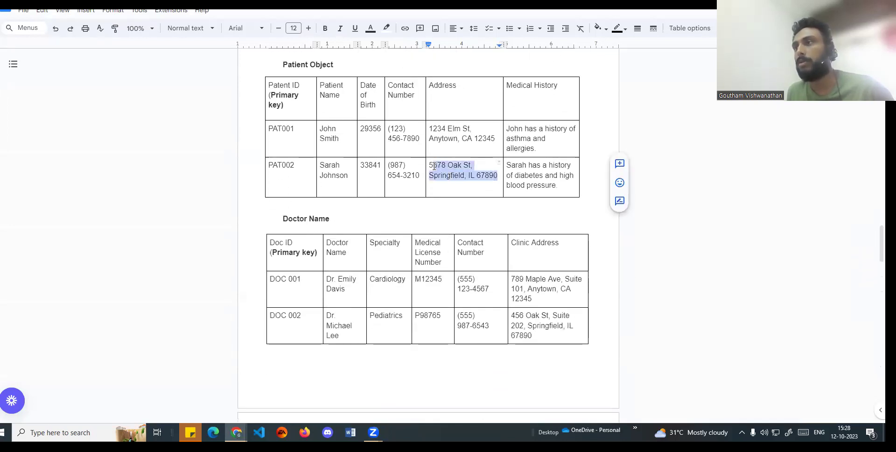
pyautogui.hotkey('alt', 'Tab')
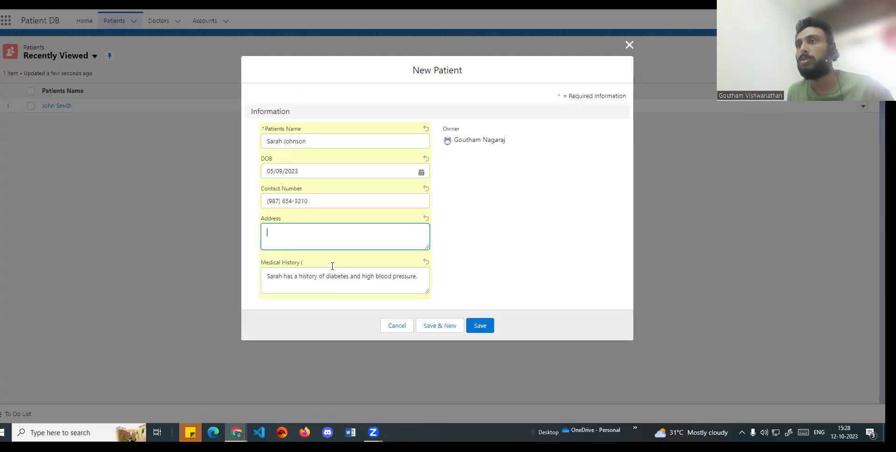
pyautogui.hotkey('ctrl', 'v')
# Save the new patient record and review its details
pyautogui.click(465, 189)
pyautogui.moveTo(414, 71); pyautogui.dragTo(470, 74)
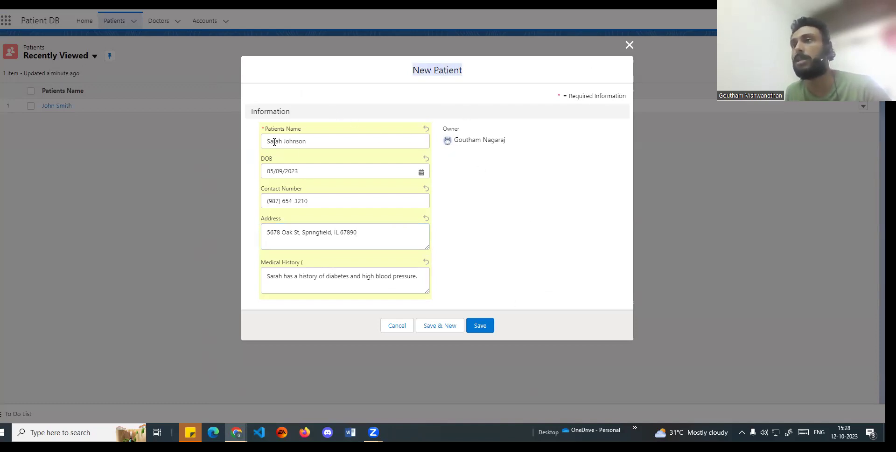
pyautogui.click(476, 334)
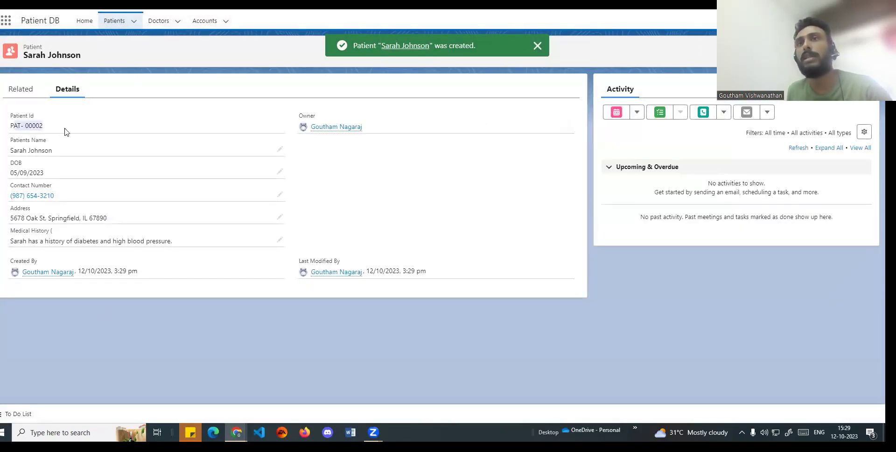
pyautogui.moveTo(11, 149); pyautogui.dragTo(221, 147)
# Show the All list view for Patients and pin it as the default
pyautogui.click(120, 23)
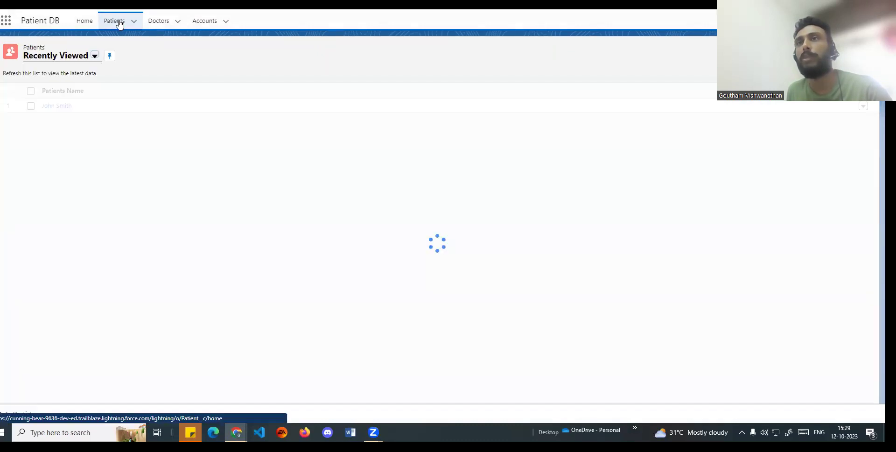
pyautogui.click(95, 56)
pyautogui.click(80, 90)
pyautogui.click(56, 56)
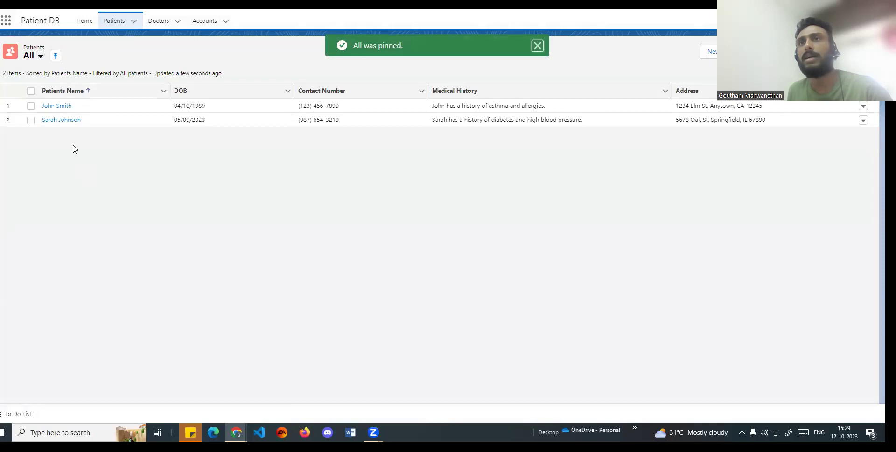
pyautogui.doubleClick(180, 105)
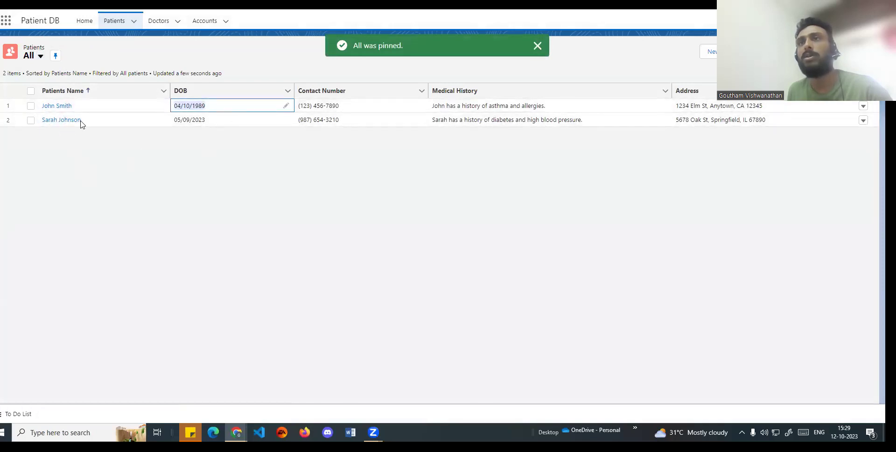
pyautogui.doubleClick(177, 120)
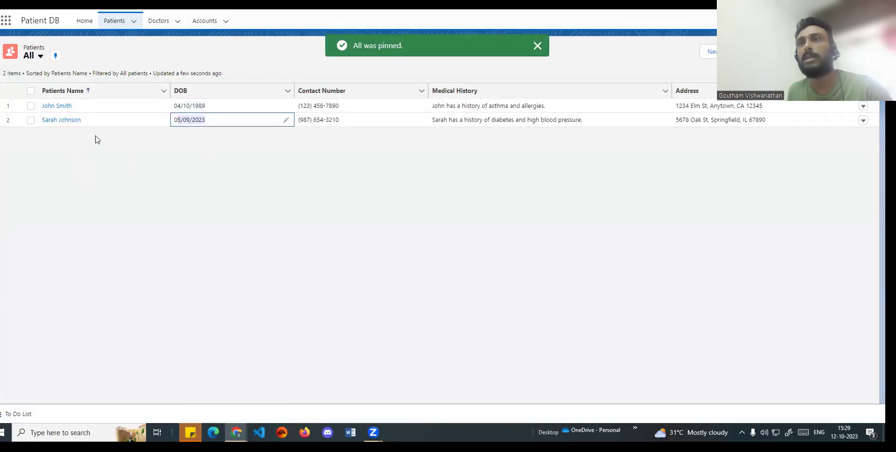
pyautogui.click(182, 184)
# Show the All list view for Doctors and start a new doctor record
pyautogui.click(161, 22)
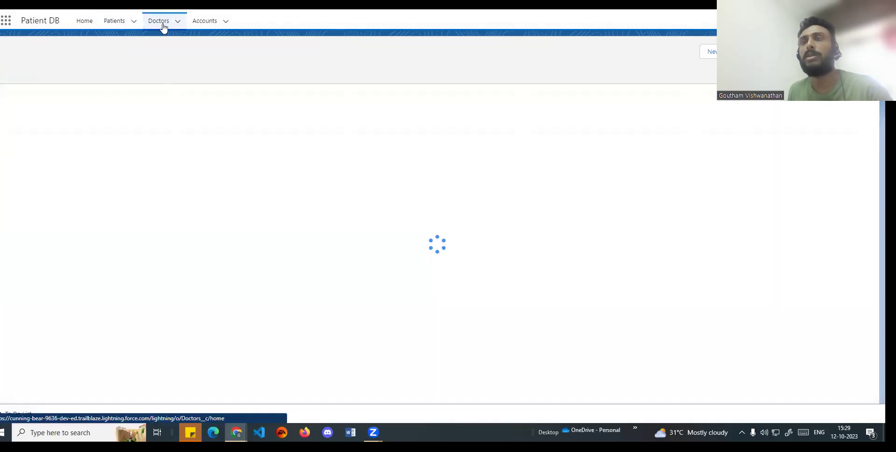
pyautogui.click(89, 86)
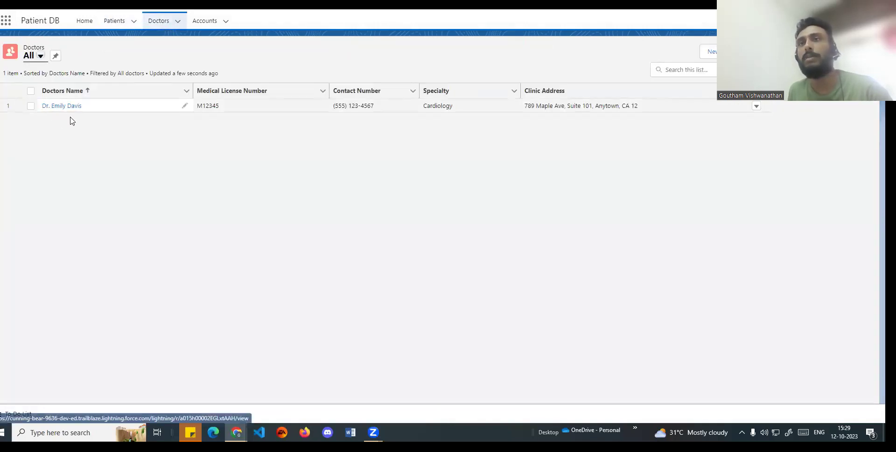
pyautogui.click(710, 52)
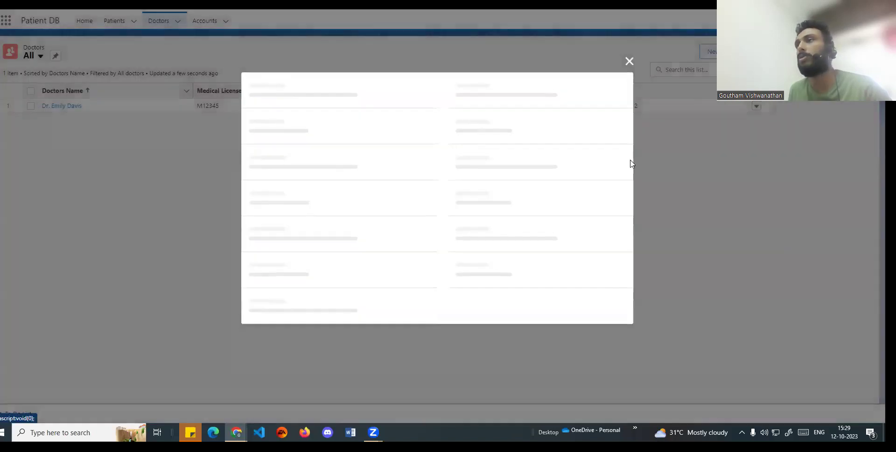
# Copy the DOC 002 doctor's name from the document's doctor table into the new record's Doctors Name field
pyautogui.click(327, 164)
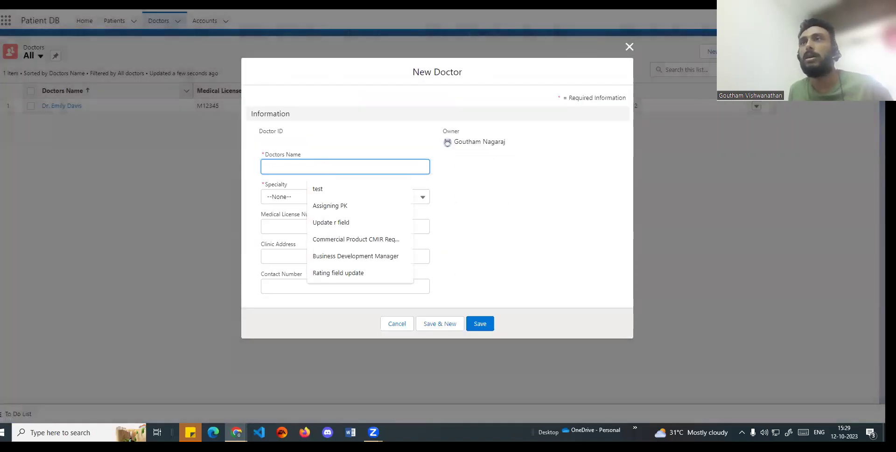
pyautogui.hotkey('alt', 'Tab')
pyautogui.scroll(-3, 350, 247)
pyautogui.moveTo(345, 244); pyautogui.dragTo(327, 233)
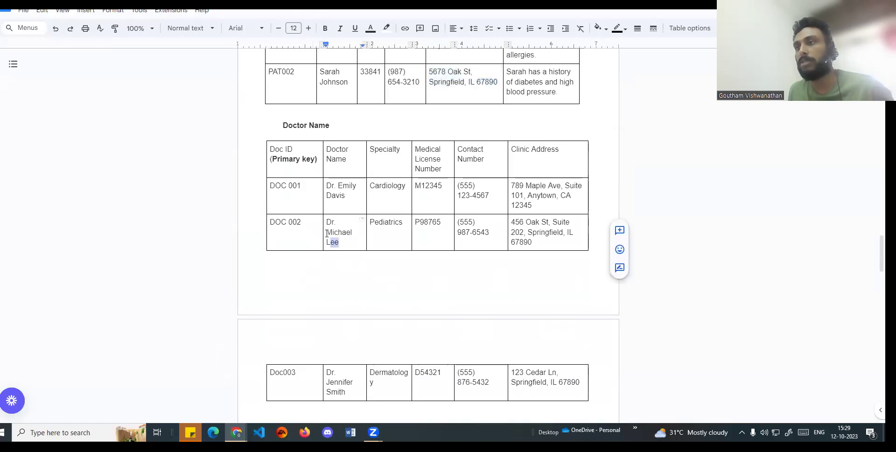
pyautogui.tripleClick(327, 233)
pyautogui.hotkey('ctrl', 'c')
pyautogui.hotkey('alt', 'Tab')
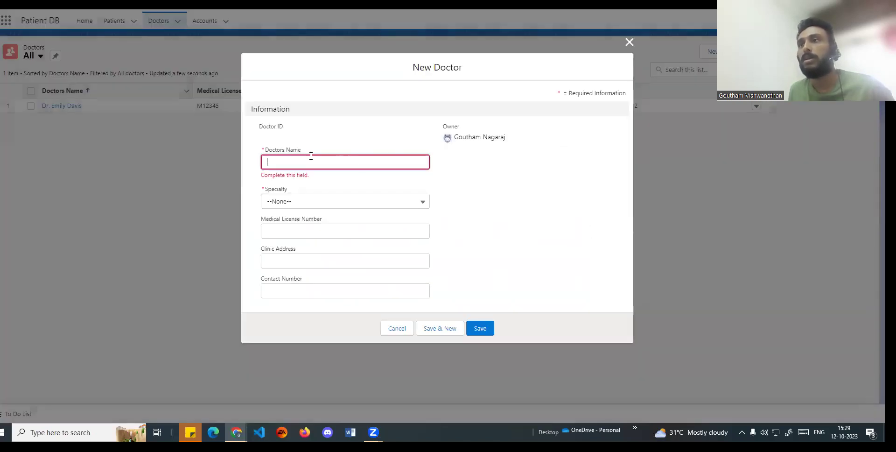
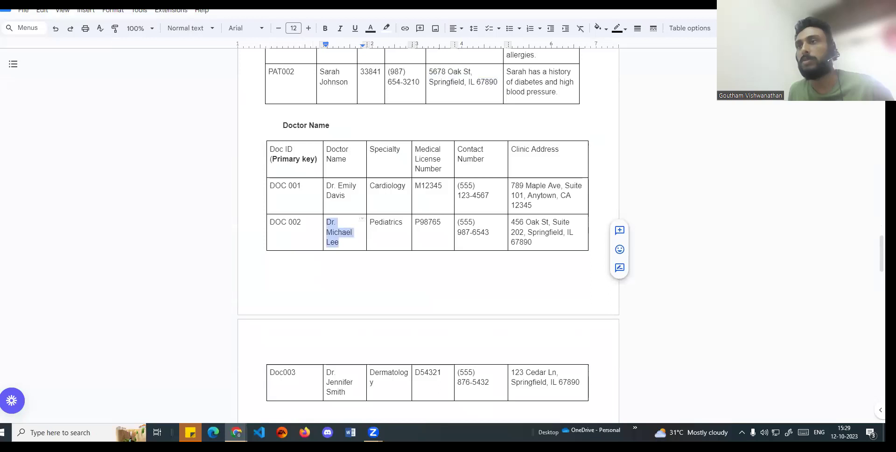
pyautogui.hotkey('alt', 'Tab')
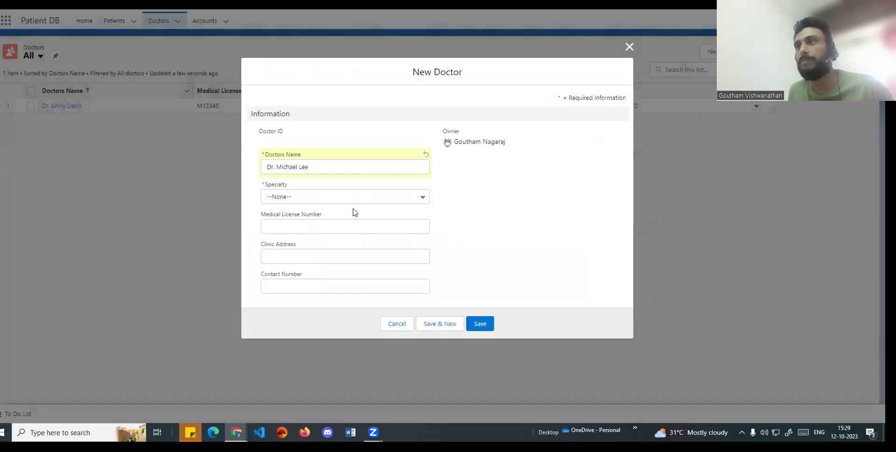
# Set the new doctor's Specialty to Pulmonology
pyautogui.click(352, 199)
pyautogui.scroll(-1, 357, 320)
pyautogui.scroll(-5, 357, 320)
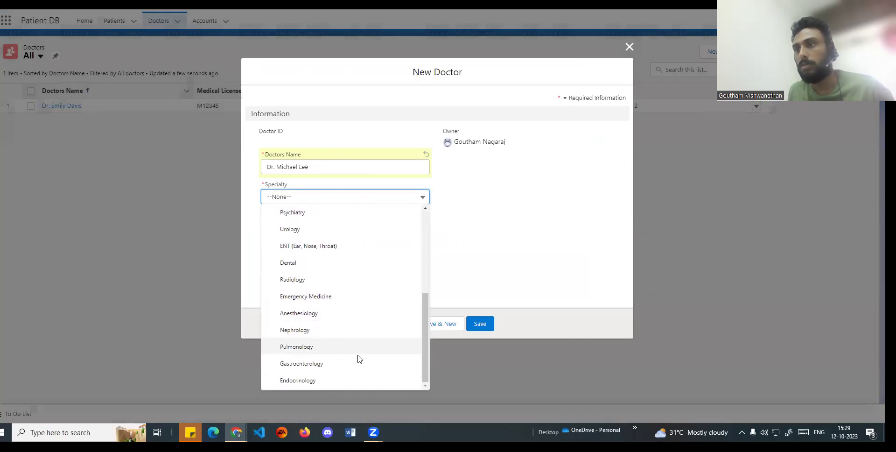
pyautogui.click(358, 349)
pyautogui.click(551, 233)
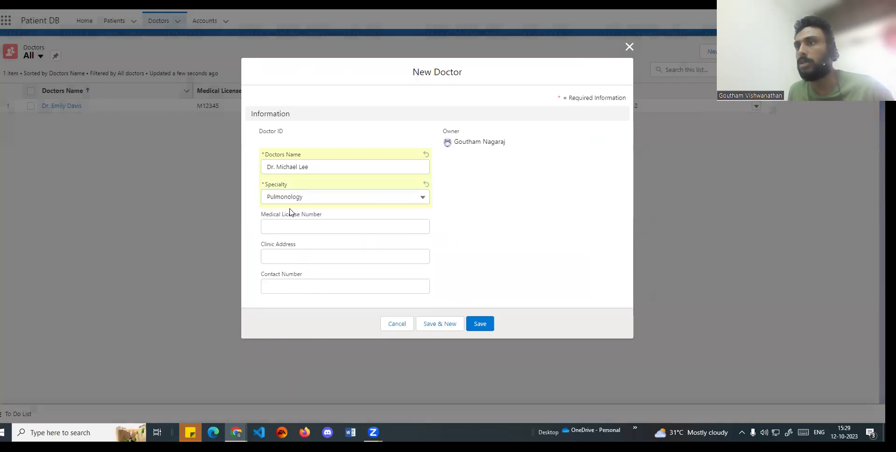
# Copy the DOC 002 doctor's medical license number from the document into the Medical License Number field, without any stray characters
pyautogui.hotkey('alt', 'Tab')
pyautogui.moveTo(440, 222); pyautogui.dragTo(411, 224)
pyautogui.click(410, 224)
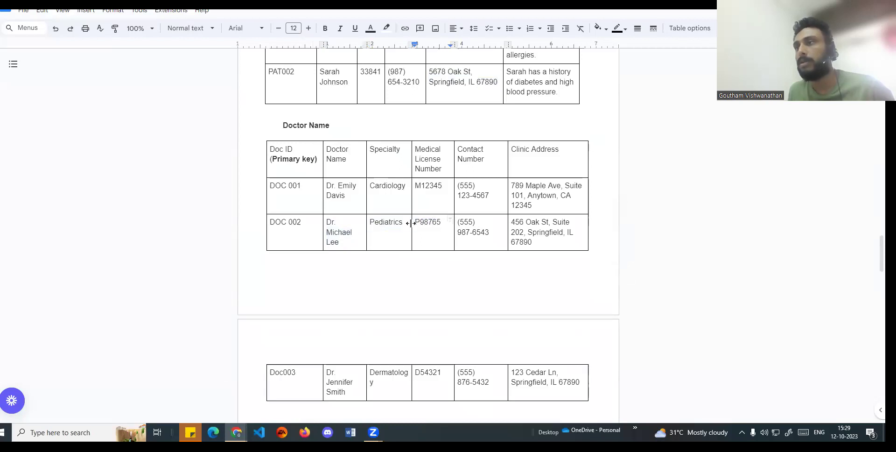
pyautogui.doubleClick(416, 222)
pyautogui.hotkey('ctrl', 'c')
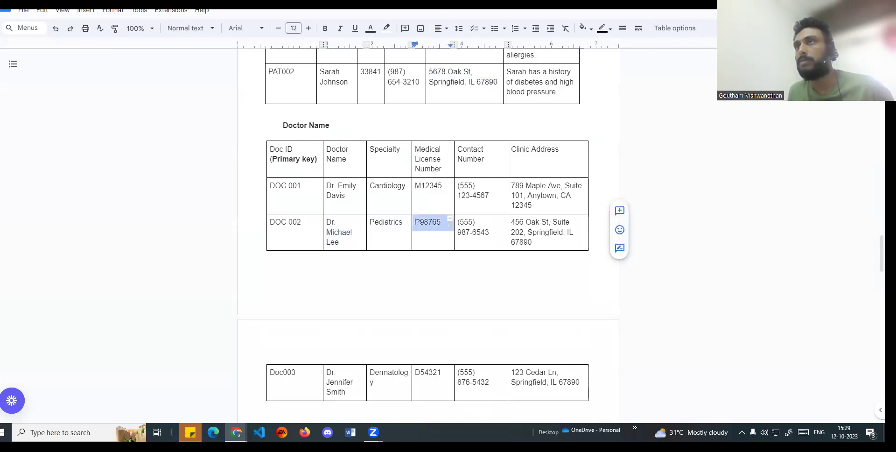
pyautogui.hotkey('alt', 'Tab')
pyautogui.click(314, 227)
pyautogui.write('c')
pyautogui.hotkey('ctrl', 'v')
pyautogui.click(319, 255)
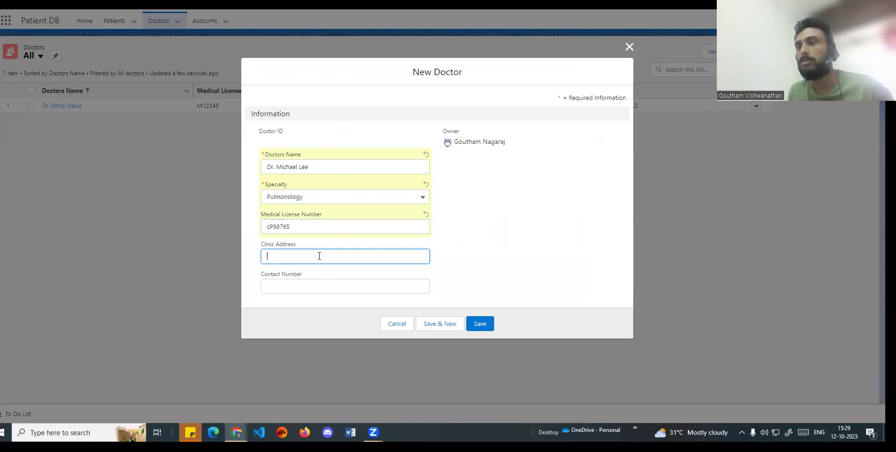
pyautogui.click(269, 226)
pyautogui.press('BackSpace')
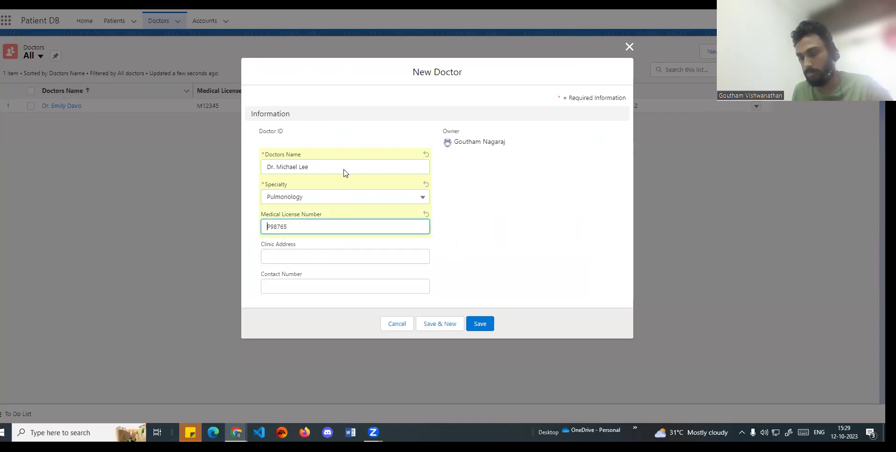
# Copy the DOC 002 doctor's clinic address from the document into the new record's Clinic Address field
pyautogui.hotkey('alt', 'Tab')
pyautogui.moveTo(550, 245); pyautogui.dragTo(511, 222)
pyautogui.hotkey('ctrl', 'c')
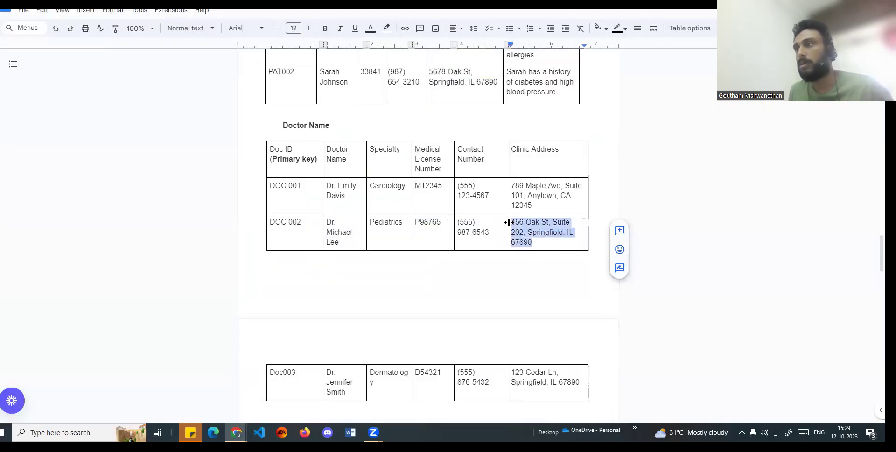
pyautogui.hotkey('alt', 'Tab')
pyautogui.click(319, 258)
pyautogui.hotkey('ctrl', 'v')
pyautogui.rightClick(327, 255)
pyautogui.click(474, 246)
# Copy the DOC 002 doctor's phone number from the document into the new record's Contact Number field
pyautogui.click(313, 290)
pyautogui.hotkey('alt', 'Tab')
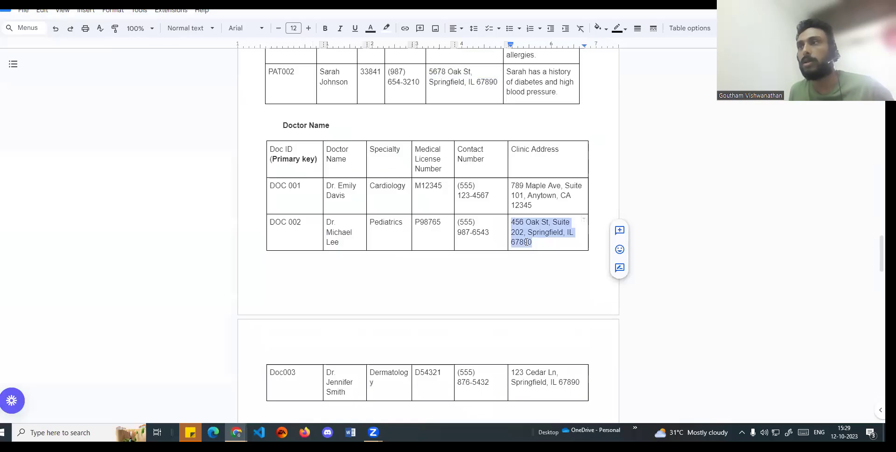
pyautogui.moveTo(489, 234); pyautogui.dragTo(457, 222)
pyautogui.hotkey('ctrl', 'c')
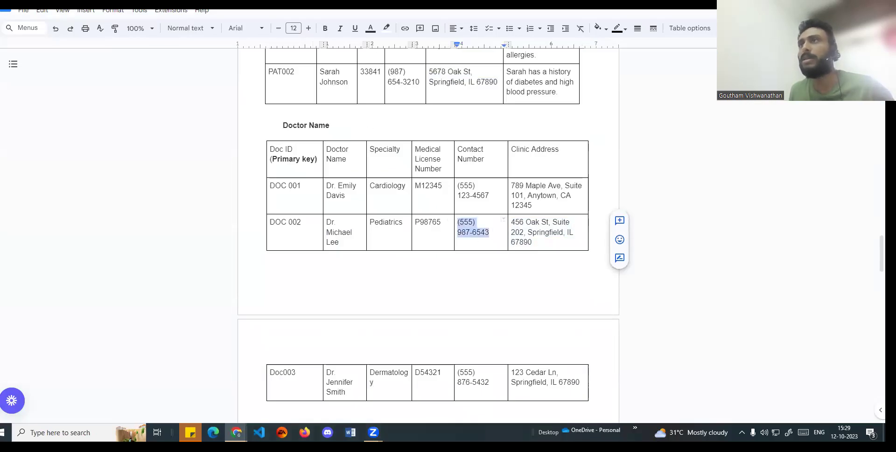
pyautogui.hotkey('alt', 'Tab')
pyautogui.hotkey('ctrl', 'v')
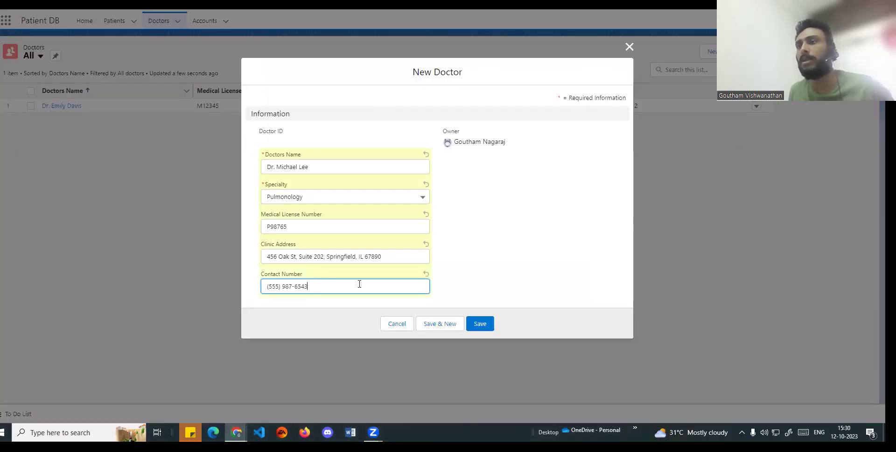
# Save the new doctor record and show the All list view for Doctors
pyautogui.click(474, 326)
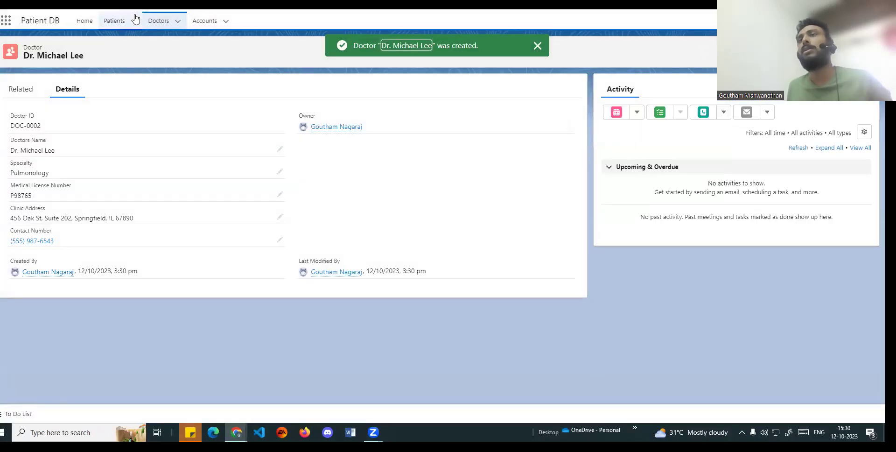
pyautogui.click(163, 23)
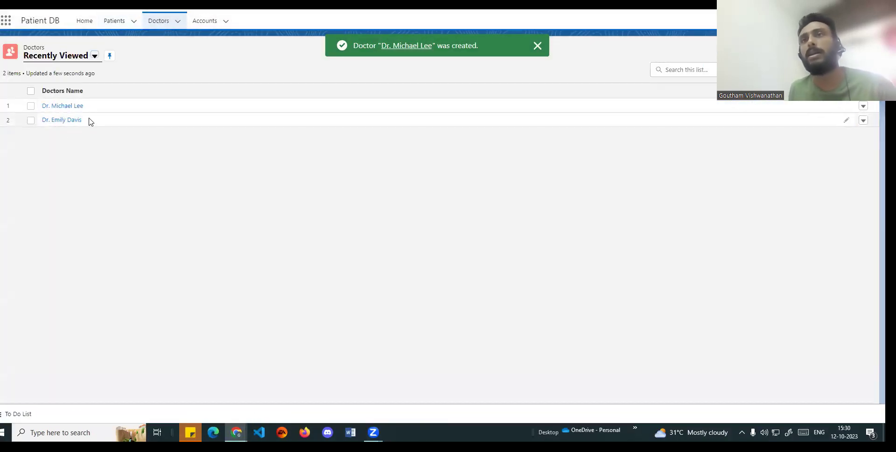
pyautogui.click(95, 56)
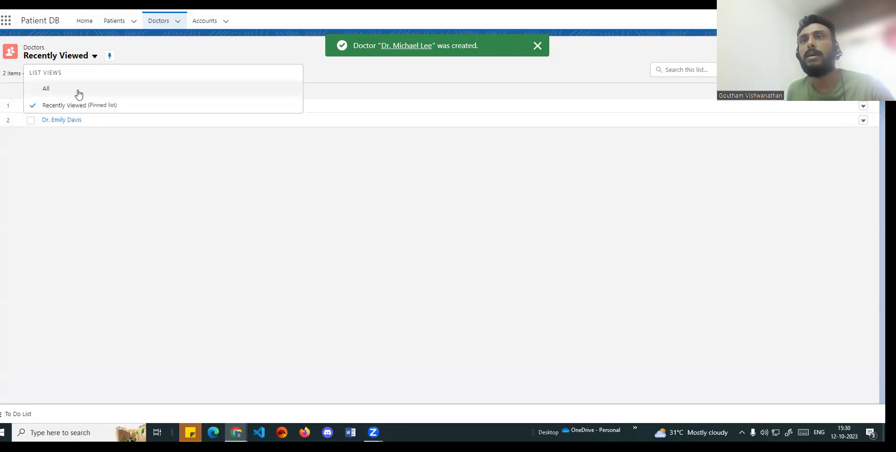
pyautogui.click(77, 89)
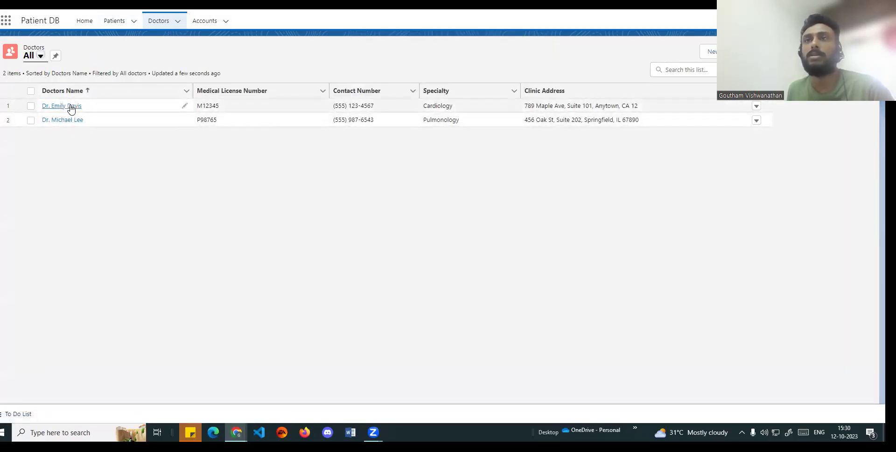
# Open the first patient's record from the Patients list and review its details
pyautogui.click(114, 21)
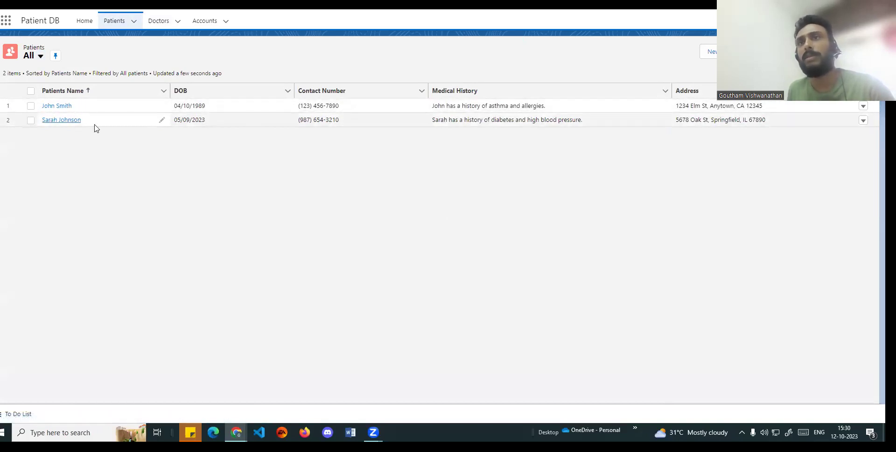
pyautogui.click(57, 106)
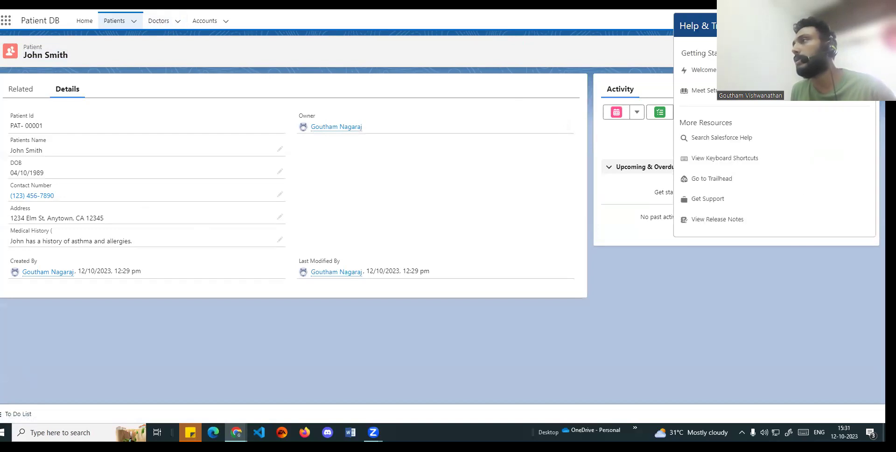
pyautogui.press('Escape')
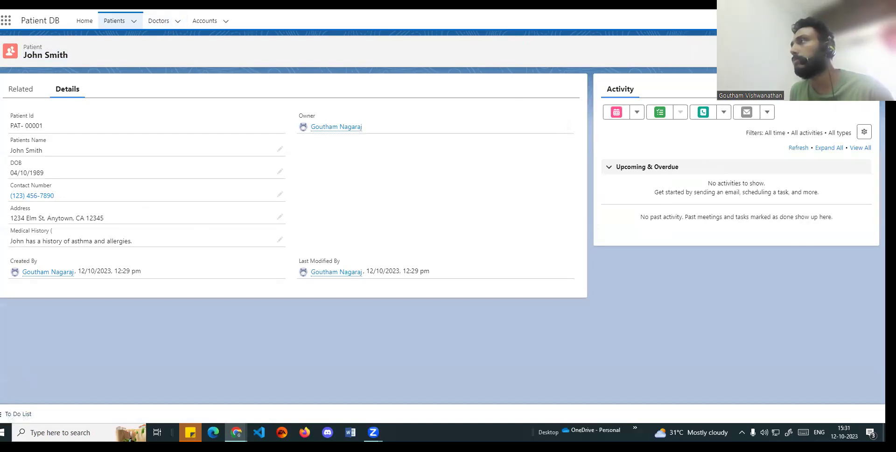
# Switch to Salesforce Setup and open the Patient object in Object Manager, filtering the objects by "pat"
pyautogui.press('F5')
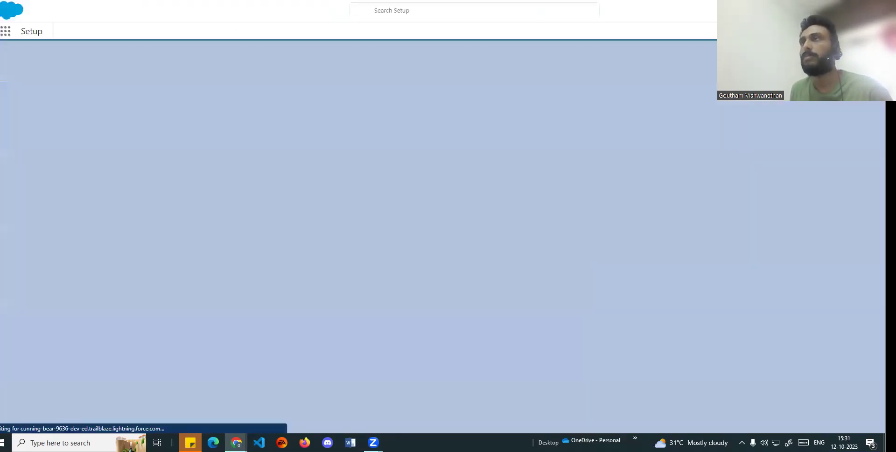
pyautogui.hotkey('ctrl', 'Tab')
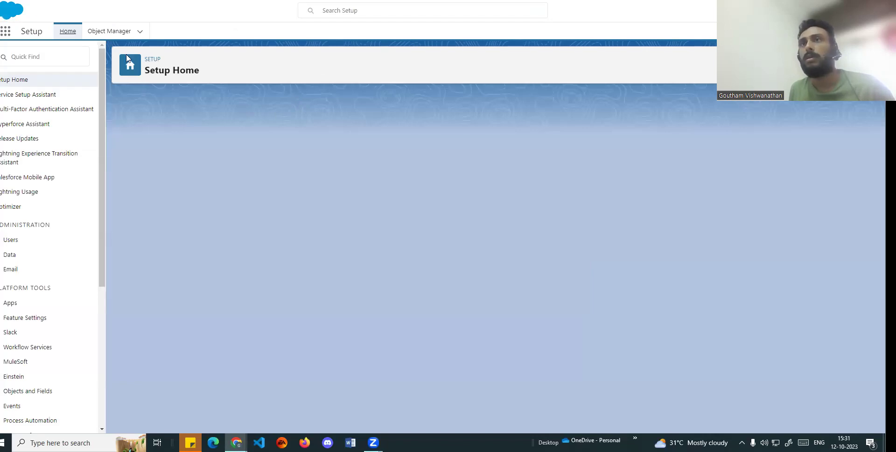
pyautogui.click(112, 31)
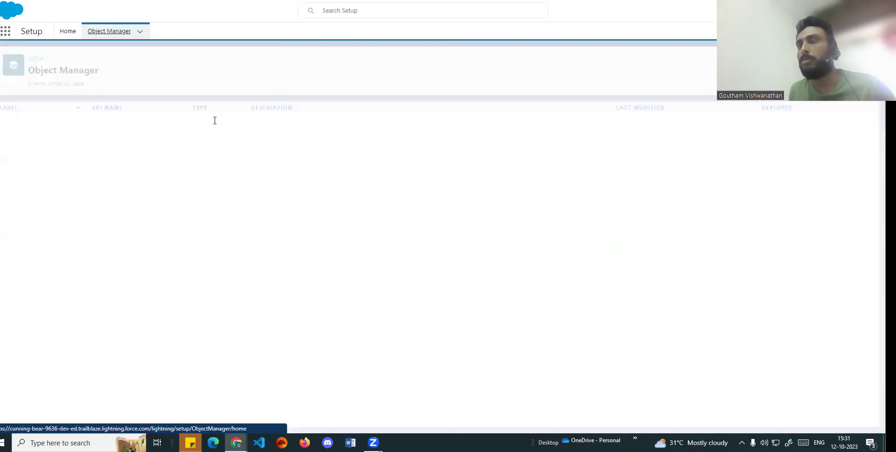
pyautogui.click(696, 62)
pyautogui.write('pat')
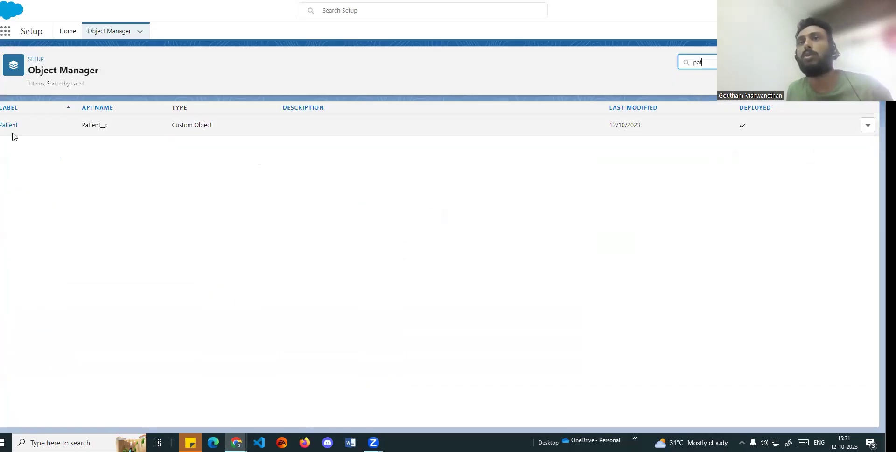
pyautogui.click(7, 125)
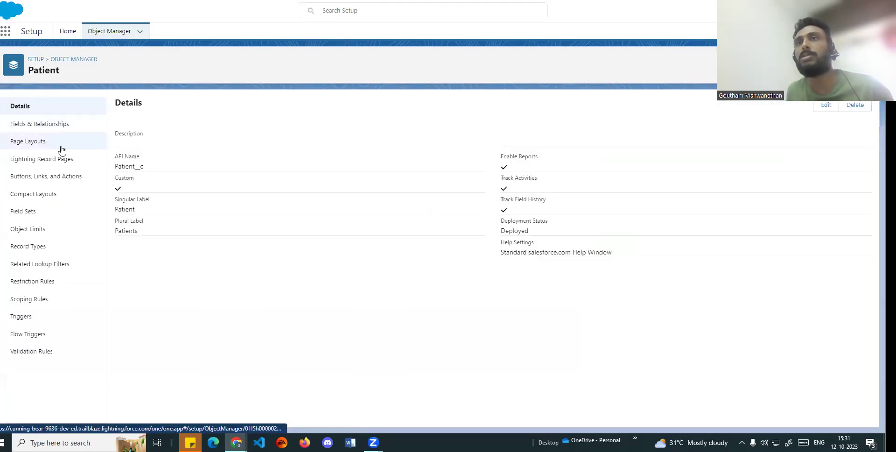
# Start a new custom field in the Patient object's Fields & Relationships and look over the field type choices
pyautogui.click(40, 123)
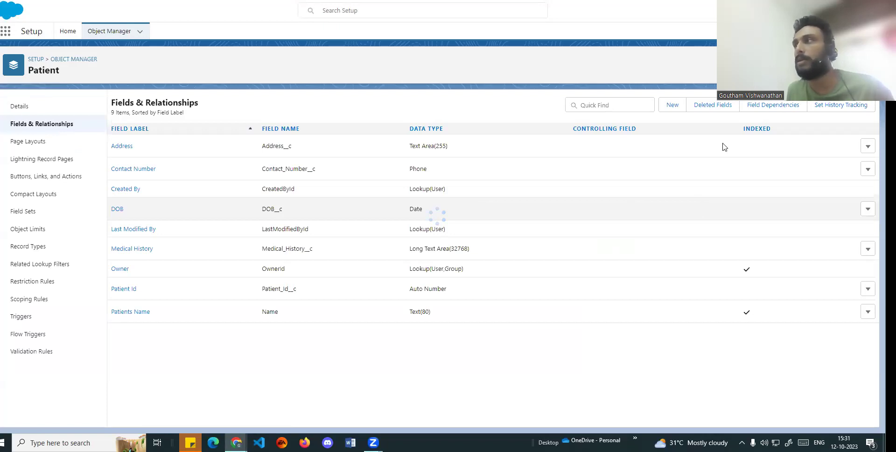
pyautogui.click(673, 104)
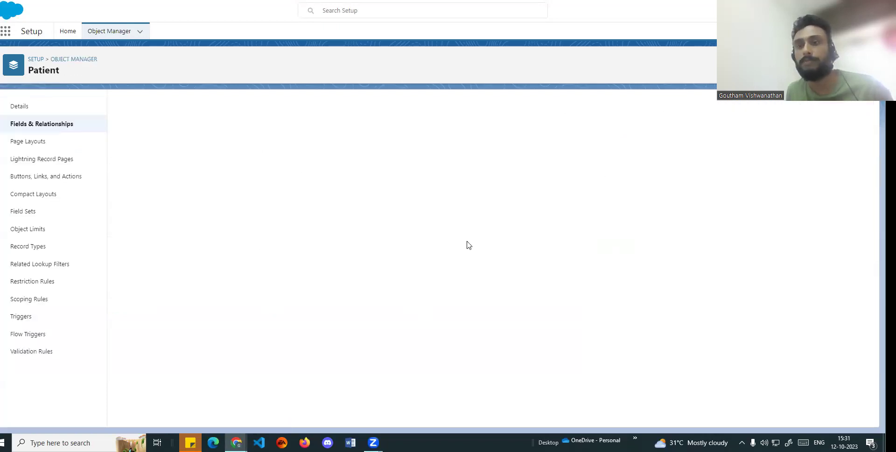
pyautogui.scroll(-2, 192, 237)
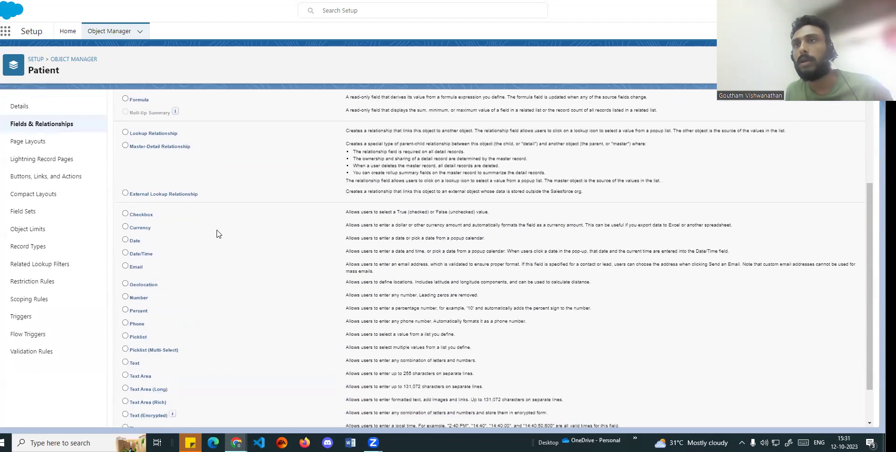
pyautogui.scroll(2, 236, 256)
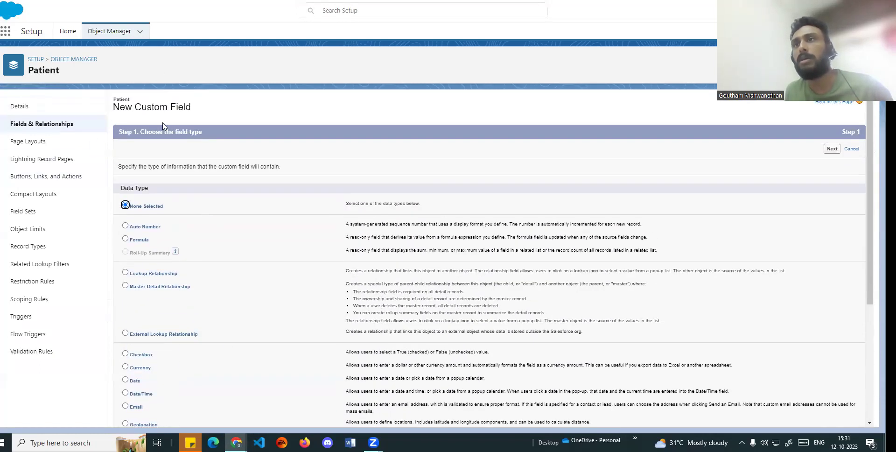
pyautogui.moveTo(139, 108); pyautogui.dragTo(206, 109)
pyautogui.moveTo(177, 133); pyautogui.dragTo(226, 134)
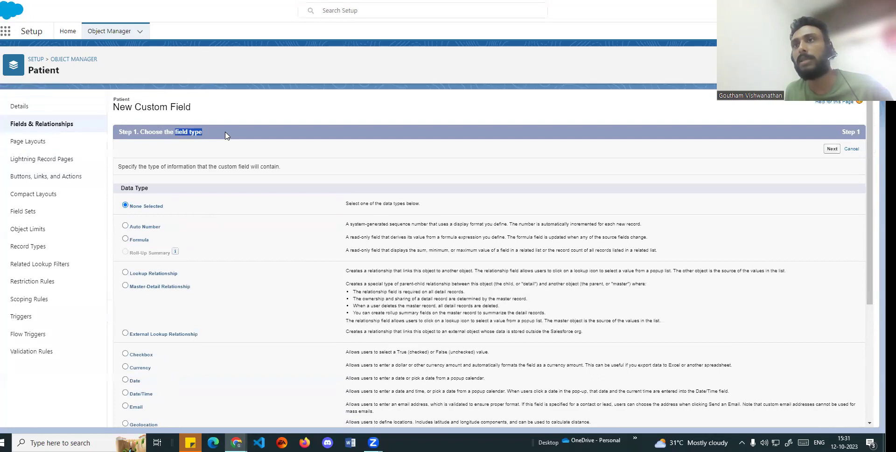
# Read the description of the Lookup Relationship data type in the list of field types
pyautogui.scroll(-2, 227, 223)
pyautogui.moveTo(135, 182); pyautogui.dragTo(185, 184)
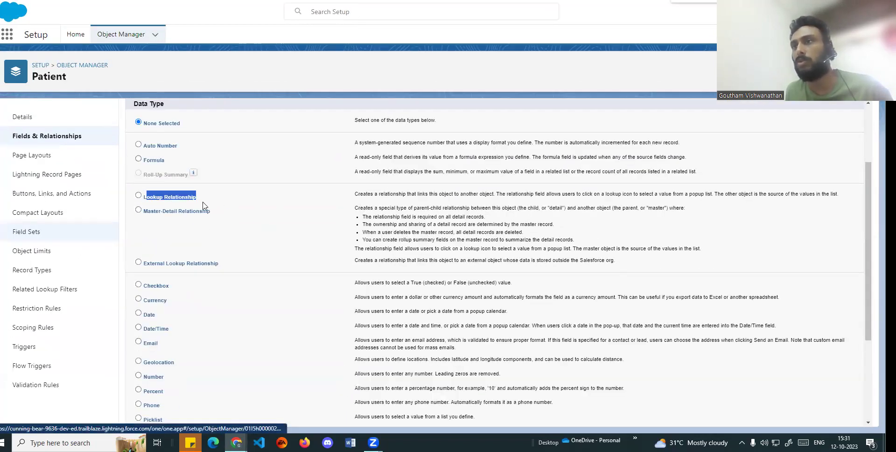
pyautogui.moveTo(355, 196); pyautogui.dragTo(521, 202)
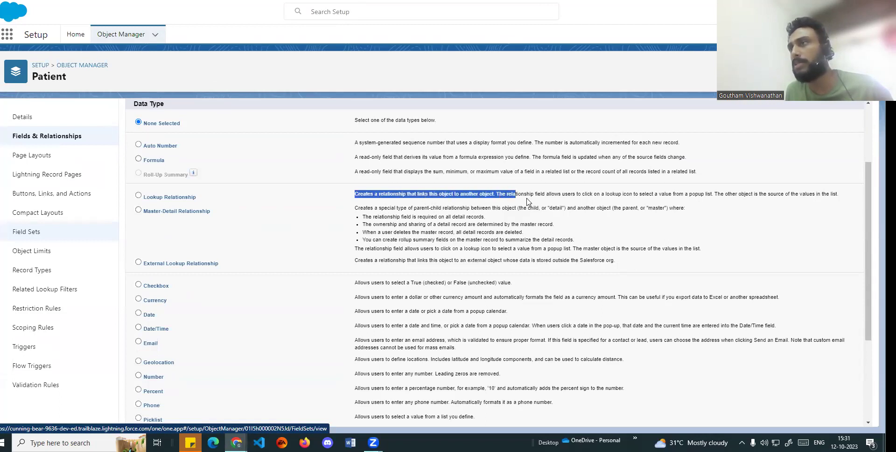
pyautogui.click(463, 204)
pyautogui.moveTo(360, 194); pyautogui.dragTo(704, 196)
pyautogui.click(497, 207)
pyautogui.click(714, 226)
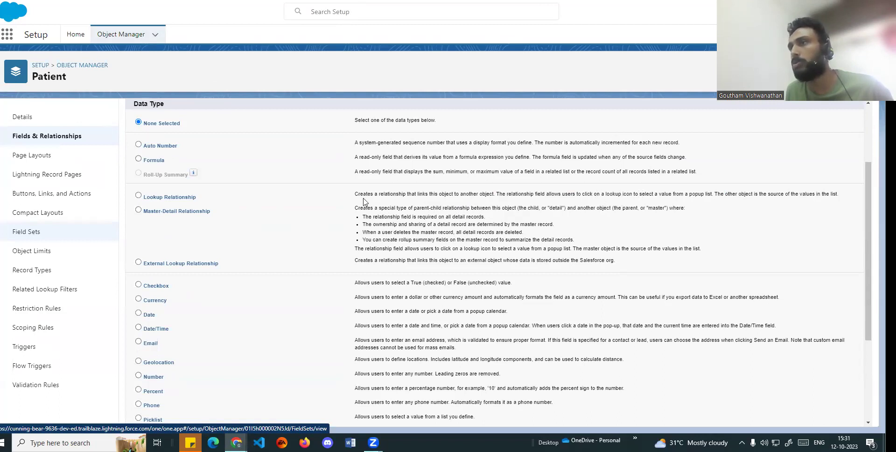
pyautogui.moveTo(356, 193); pyautogui.dragTo(844, 200)
pyautogui.click(815, 214)
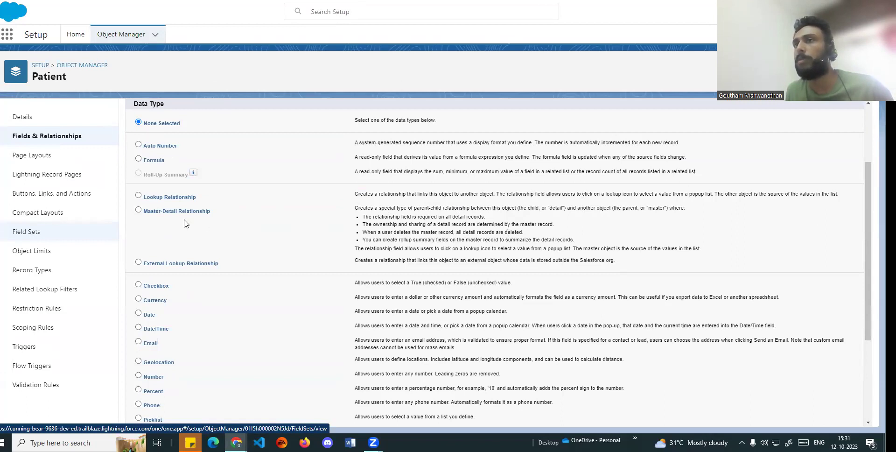
# Choose Lookup Relationship as the new field's data type and continue to the related object
pyautogui.click(139, 196)
pyautogui.moveTo(146, 201); pyautogui.dragTo(207, 202)
pyautogui.scroll(2, 208, 202)
pyautogui.scroll(-5, 408, 299)
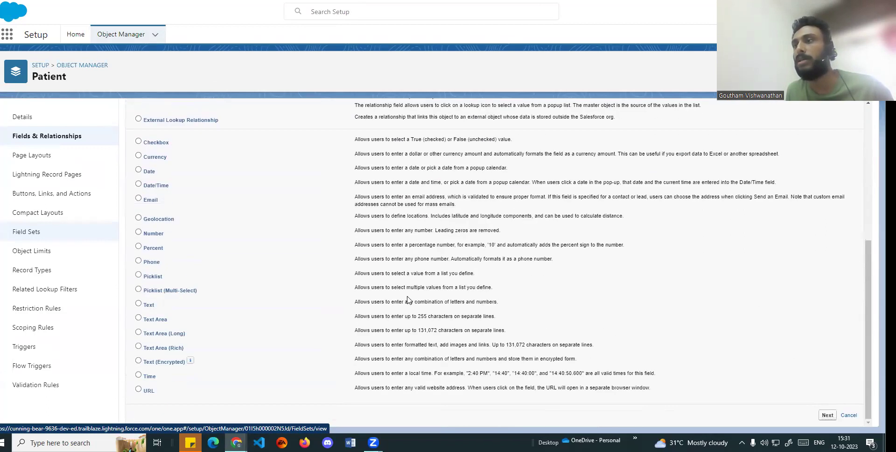
pyautogui.click(828, 415)
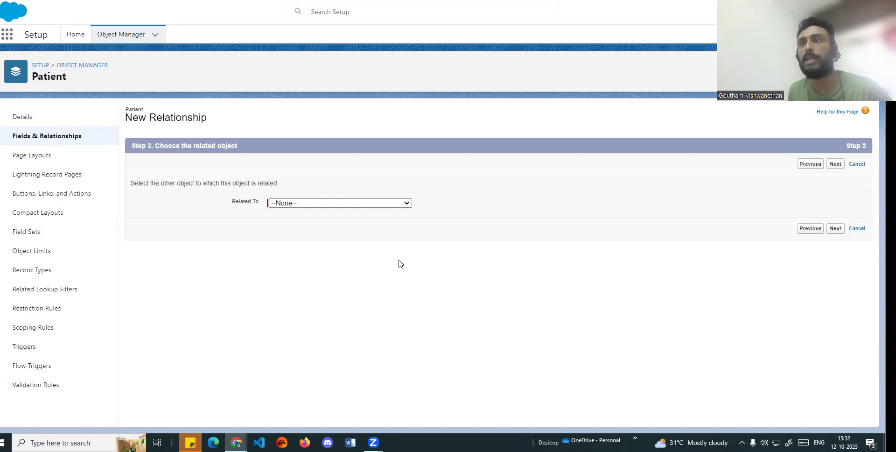
# Relate the Patient lookup field to the Doctor object and continue to the label and name settings
pyautogui.click(334, 204)
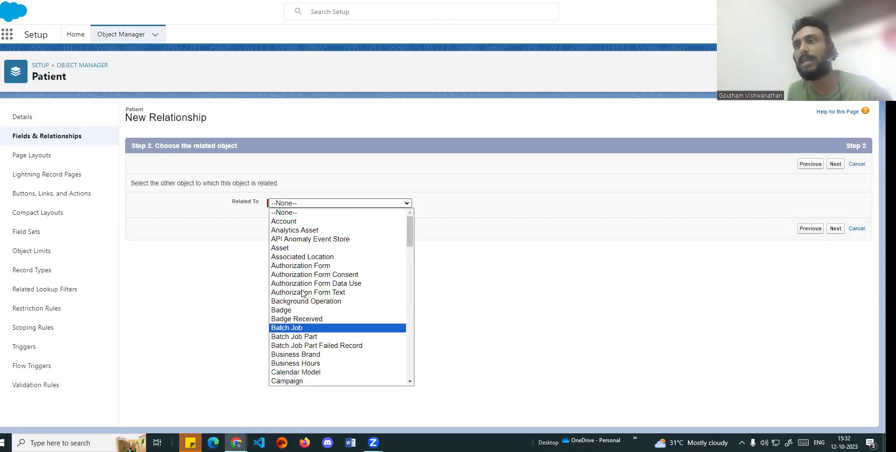
pyautogui.moveTo(412, 243); pyautogui.dragTo(413, 300)
pyautogui.scroll(-3, 321, 326)
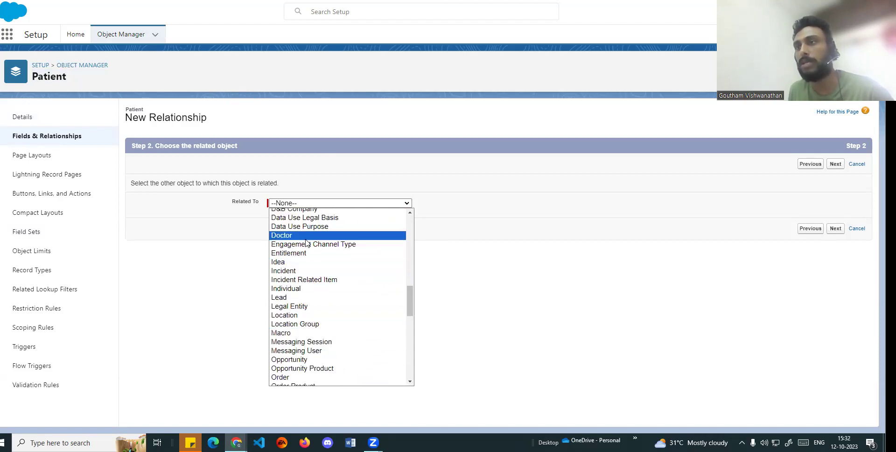
pyautogui.click(308, 236)
pyautogui.moveTo(132, 181); pyautogui.dragTo(286, 188)
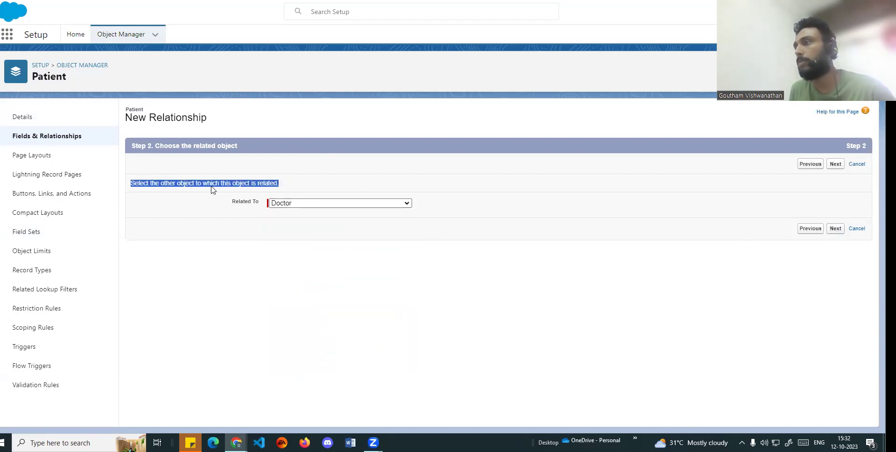
pyautogui.click(295, 209)
pyautogui.click(386, 185)
# Review the child relationship, required and deletion options, then accept the default Doctor lookup field settings
pyautogui.scroll(-1, 369, 252)
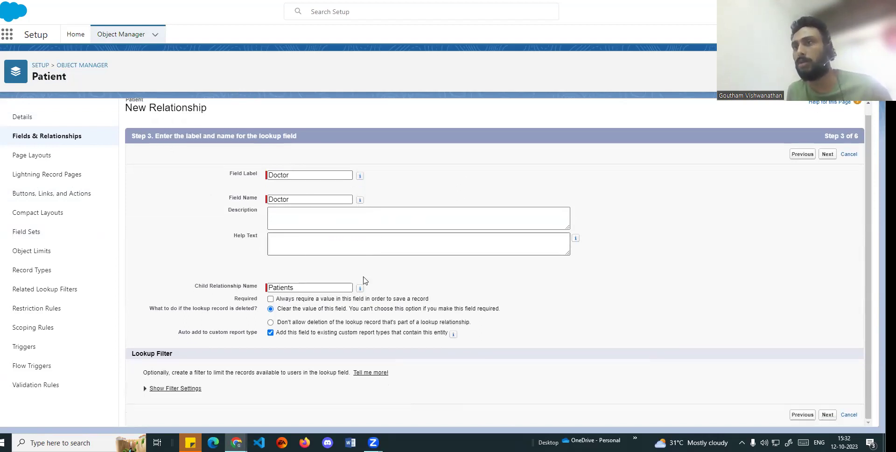
pyautogui.moveTo(194, 286); pyautogui.dragTo(256, 289)
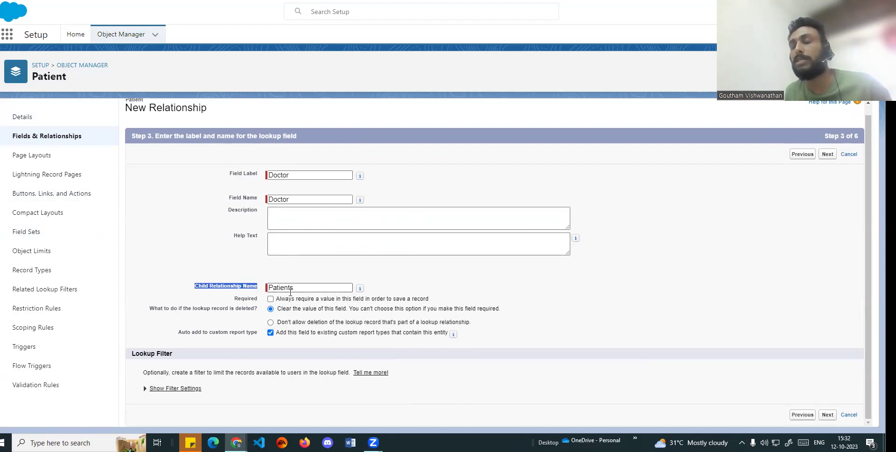
pyautogui.click(566, 292)
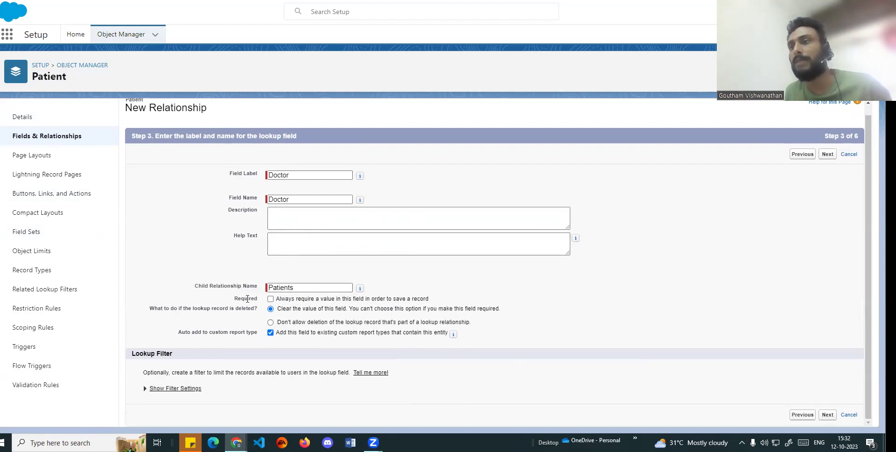
pyautogui.moveTo(277, 298); pyautogui.dragTo(434, 302)
pyautogui.click(576, 315)
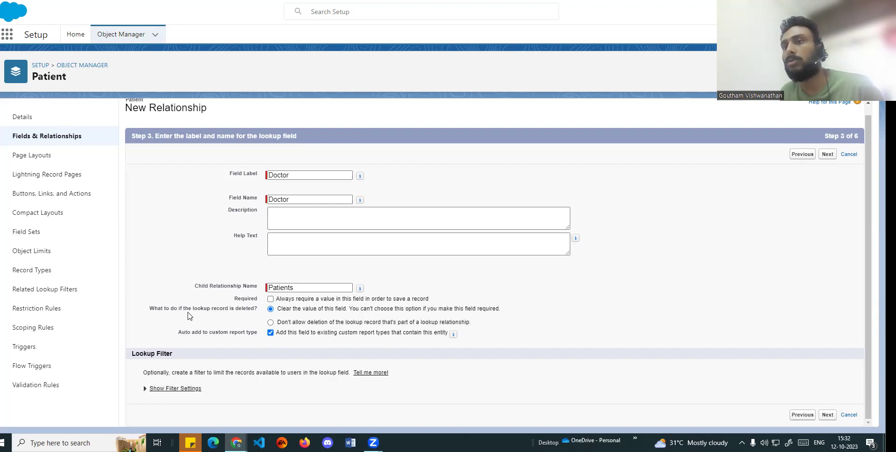
pyautogui.moveTo(257, 309); pyautogui.dragTo(151, 310)
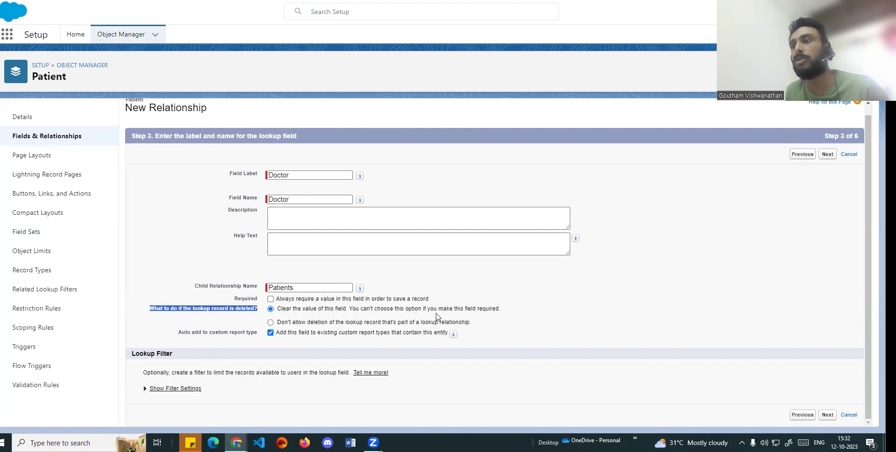
pyautogui.moveTo(505, 313); pyautogui.dragTo(280, 317)
pyautogui.click(280, 316)
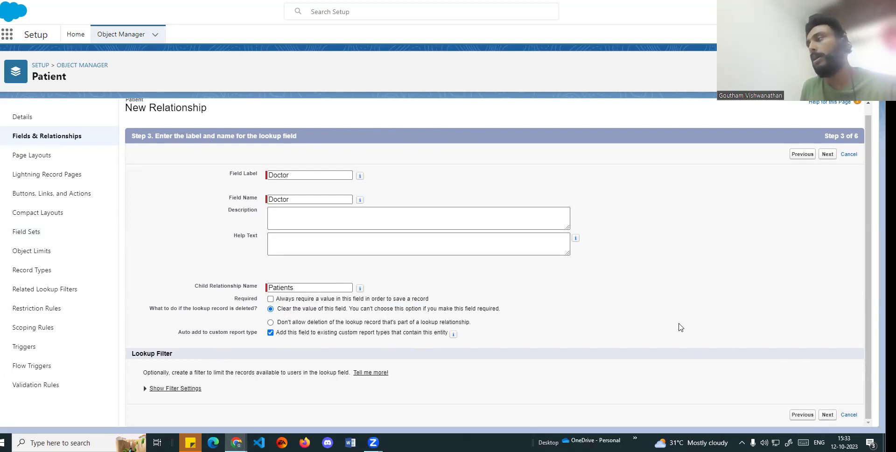
pyautogui.click(827, 415)
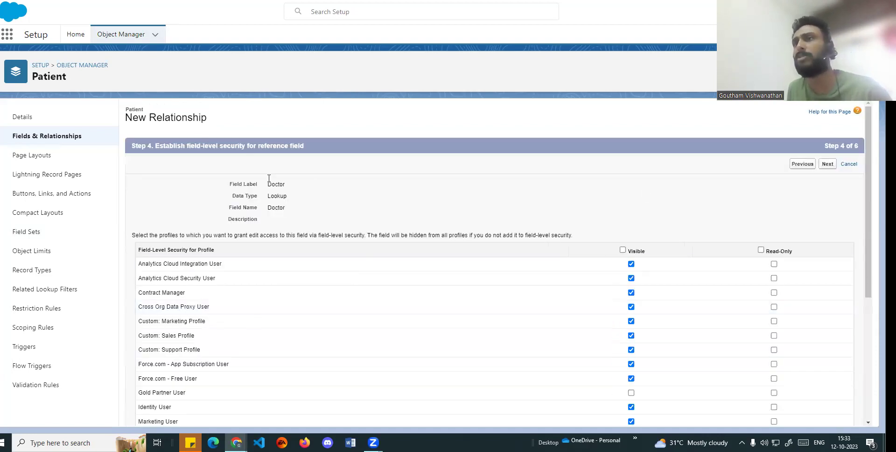
# Accept the default field-level security for the Doctor field across all profiles
pyautogui.moveTo(156, 146); pyautogui.dragTo(329, 154)
pyautogui.scroll(-5, 653, 280)
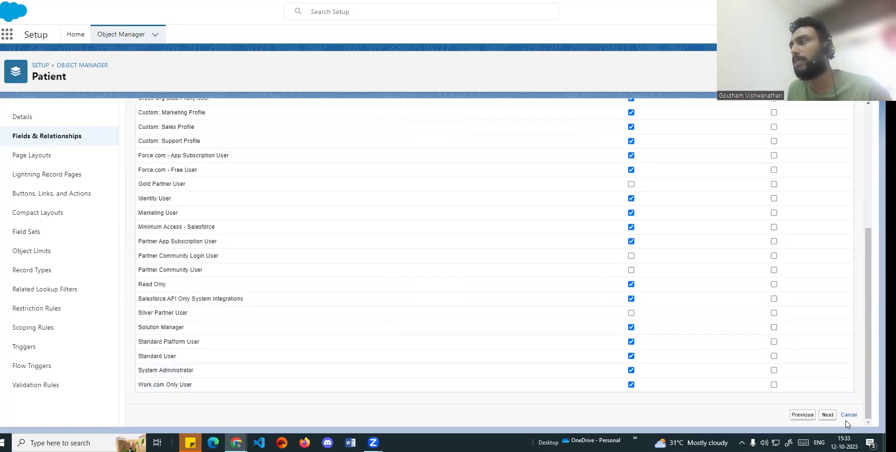
pyautogui.click(827, 414)
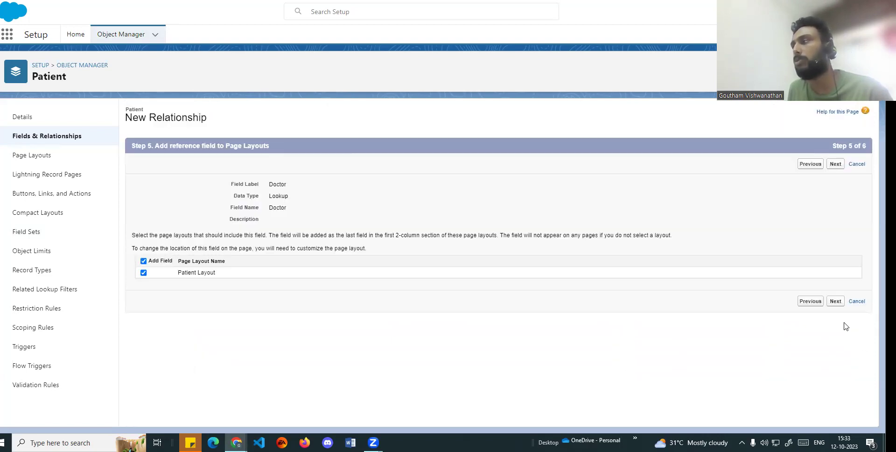
# Keep the Doctor field on Patient Layout and the Patients related list on Doctor Layout, and save the relationship
pyautogui.click(835, 301)
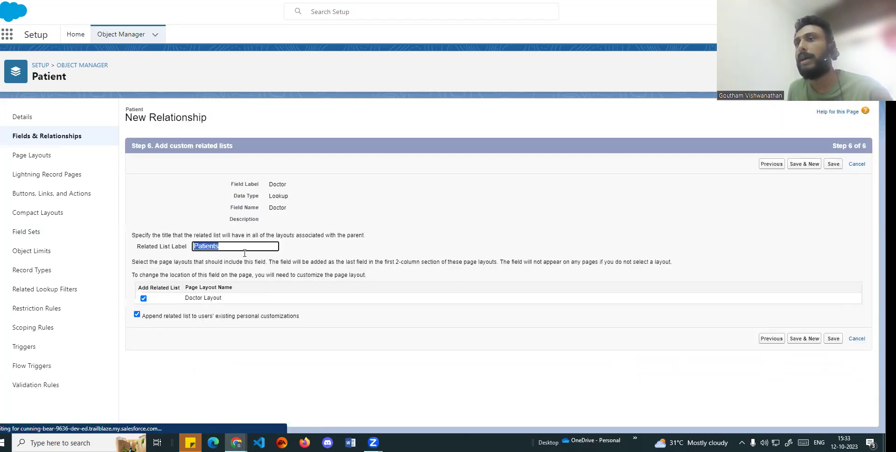
pyautogui.moveTo(139, 262); pyautogui.dragTo(700, 353)
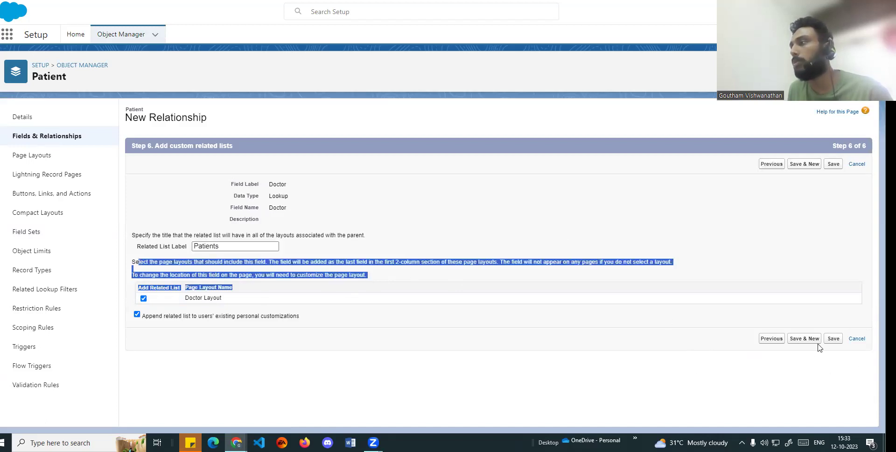
pyautogui.click(833, 344)
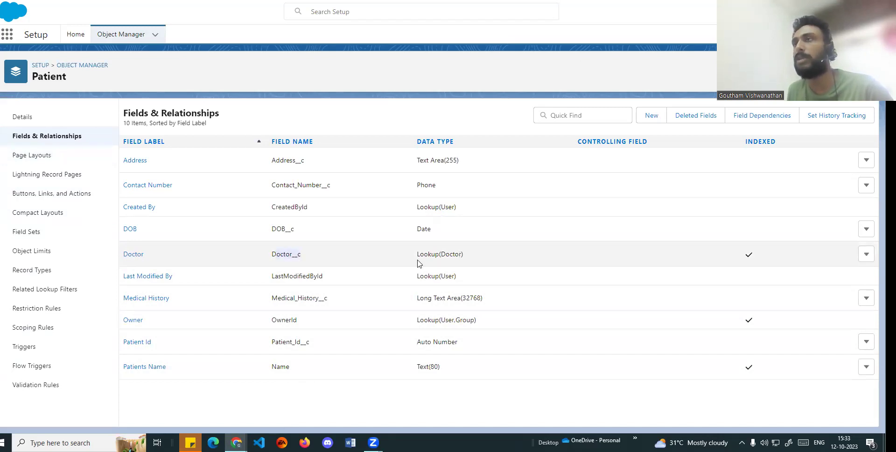
# Switch to the Patient DB app, show the Patients list, and check the New Patient form before closing it
pyautogui.hotkey('ctrl', 'Tab')
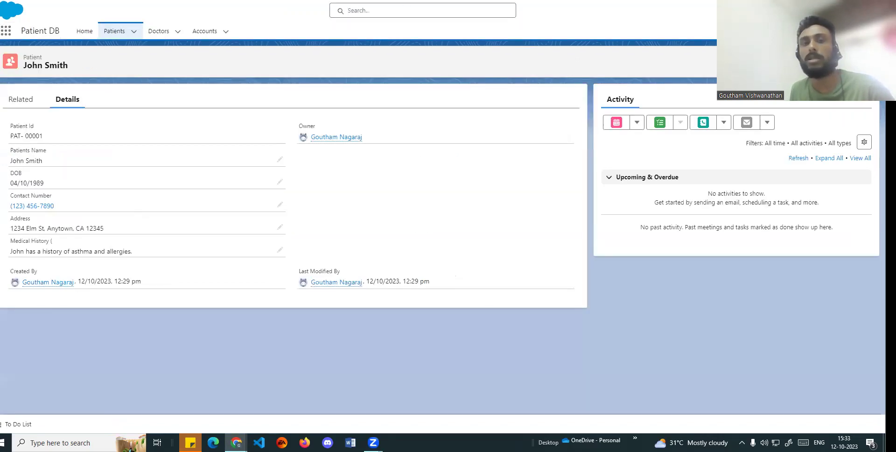
pyautogui.click(132, 36)
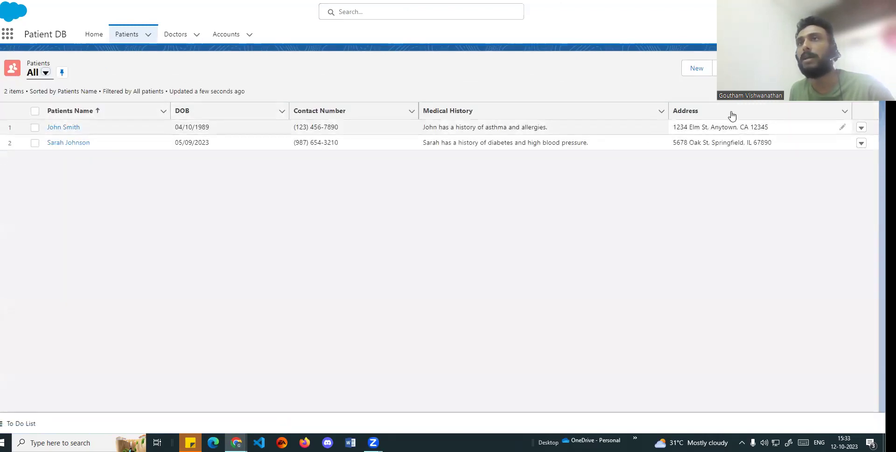
pyautogui.click(705, 74)
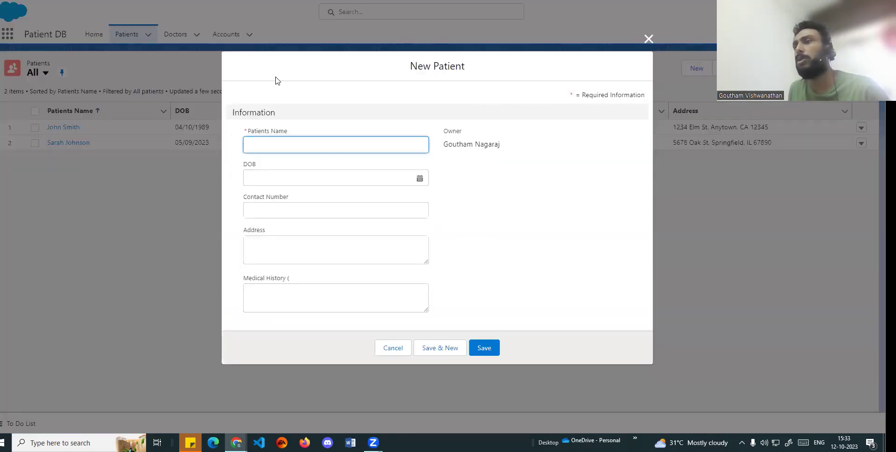
pyautogui.click(649, 39)
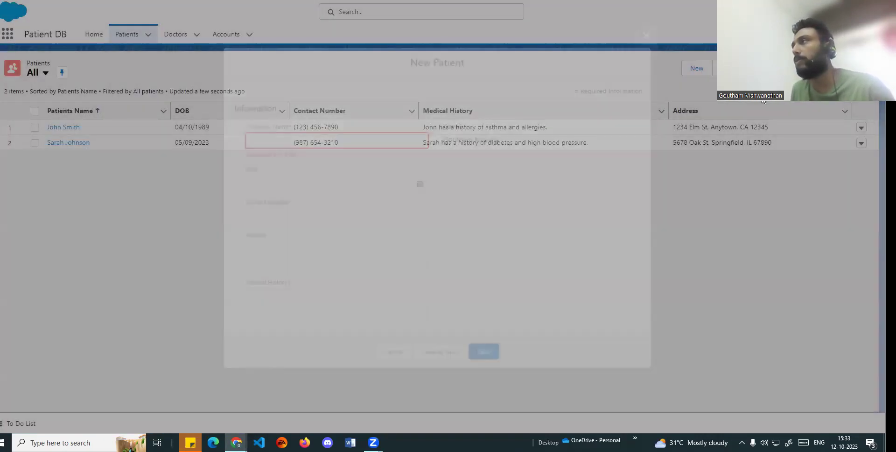
# Set the Salesforce display density to Compact
pyautogui.click(867, 11)
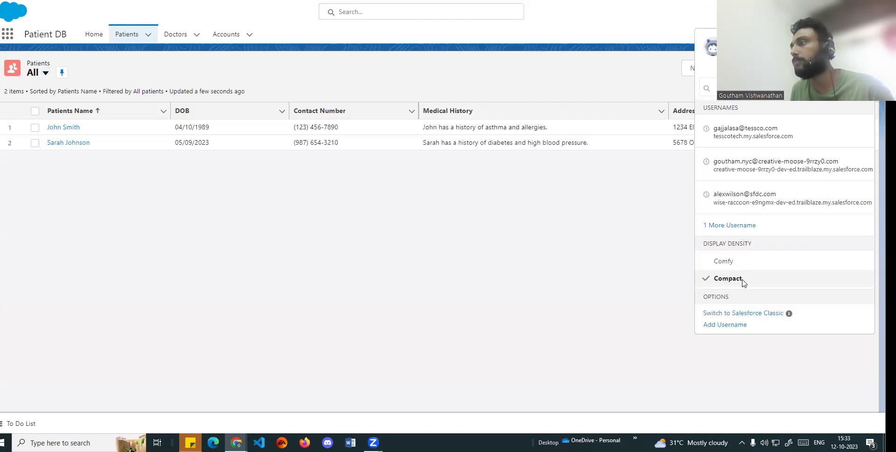
pyautogui.click(746, 282)
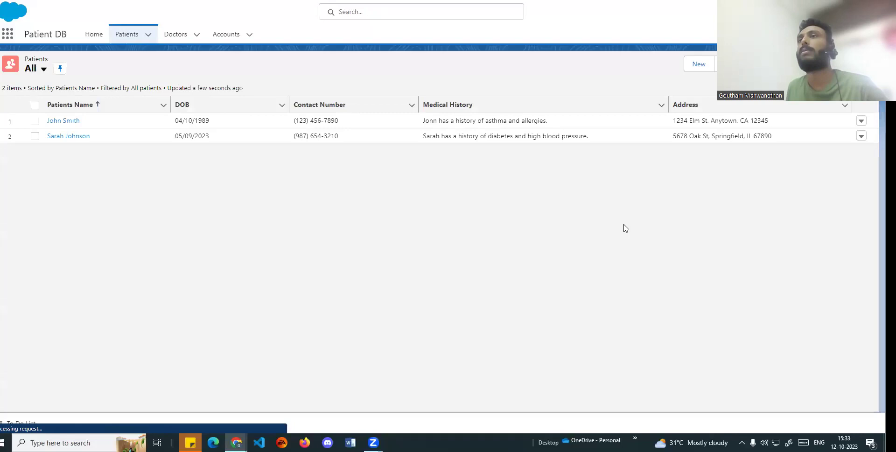
# Open a blank New Patient form and review its fields, from the patient's name to the Doctor lookup
pyautogui.click(700, 69)
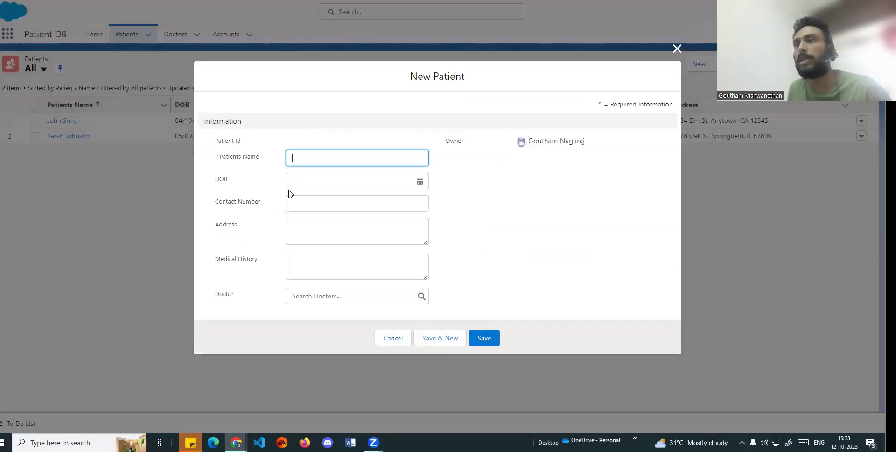
pyautogui.click(219, 159)
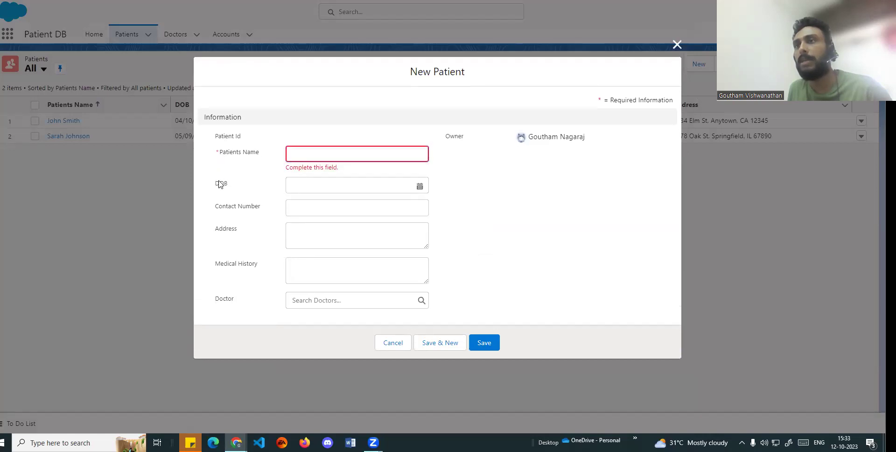
pyautogui.moveTo(226, 206); pyautogui.dragTo(251, 216)
pyautogui.doubleClick(227, 229)
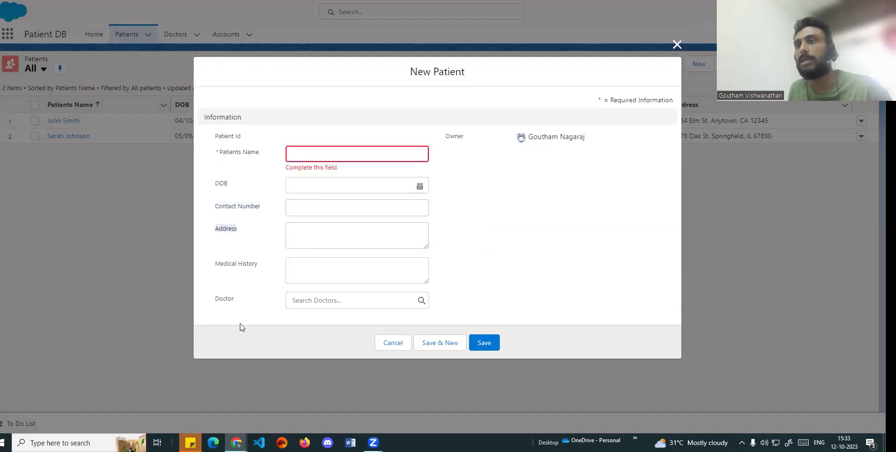
# Enter the patient's name in the new patient record
pyautogui.doubleClick(224, 301)
pyautogui.click(218, 304)
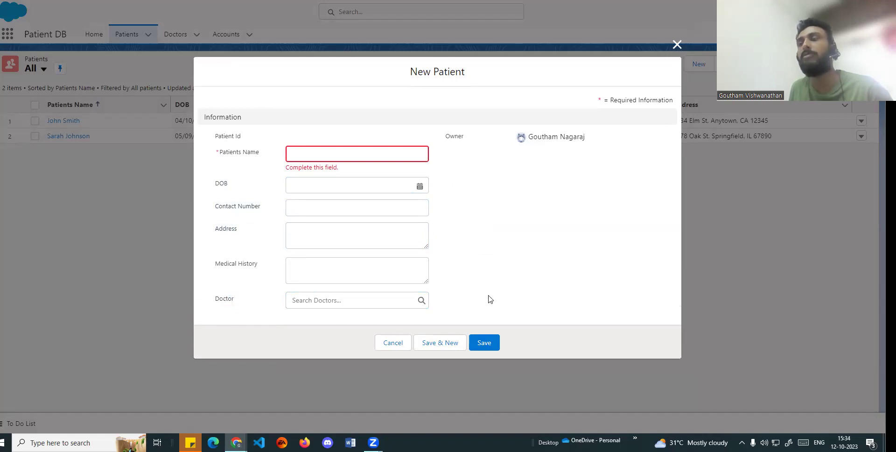
pyautogui.click(294, 153)
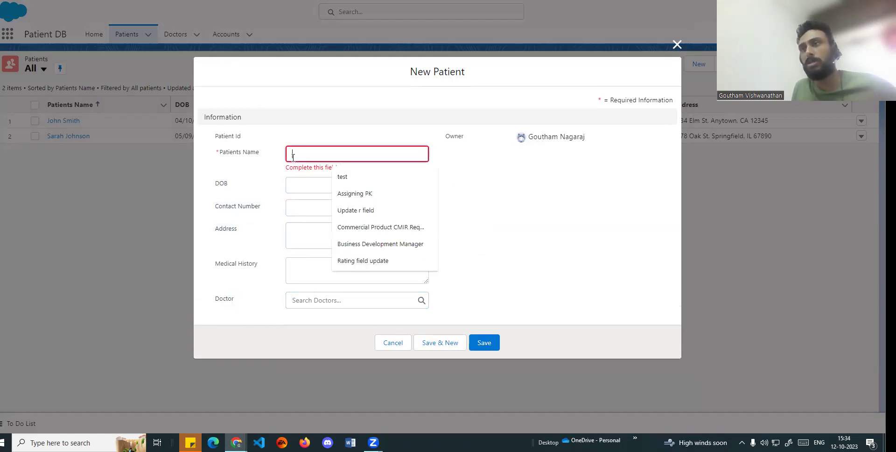
pyautogui.write('Karthick K')
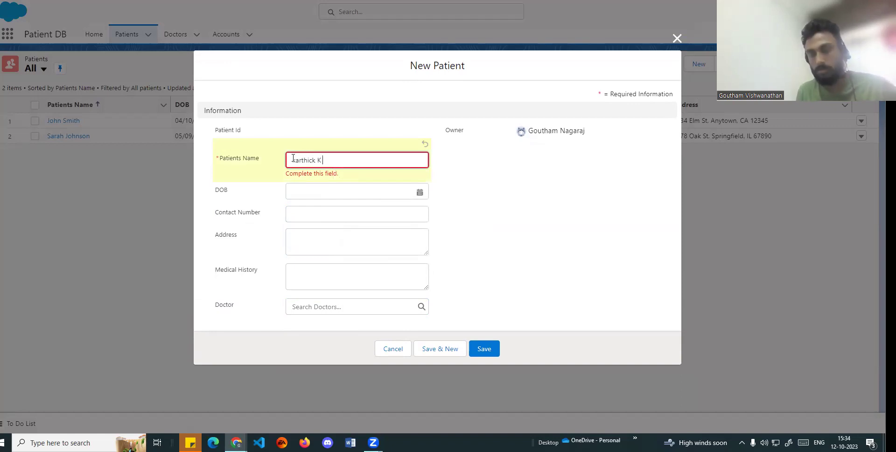
# Fill in the patient's date of birth by choosing the year and day from the calendar
pyautogui.click(416, 194)
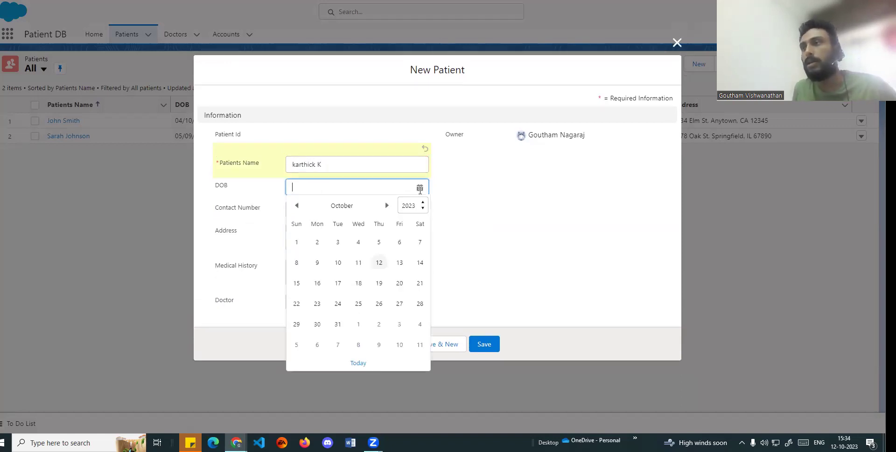
pyautogui.click(420, 209)
pyautogui.click(420, 217)
pyautogui.click(419, 210)
pyautogui.scroll(9, 414, 280)
pyautogui.scroll(-4, 413, 280)
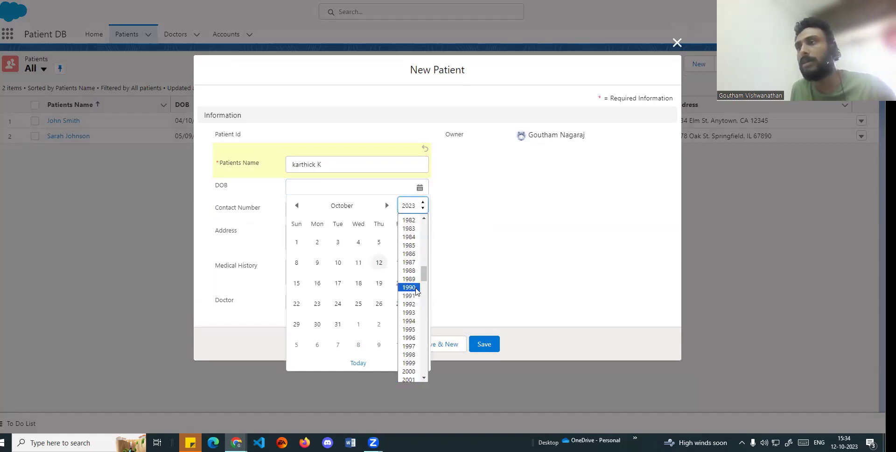
pyautogui.click(409, 262)
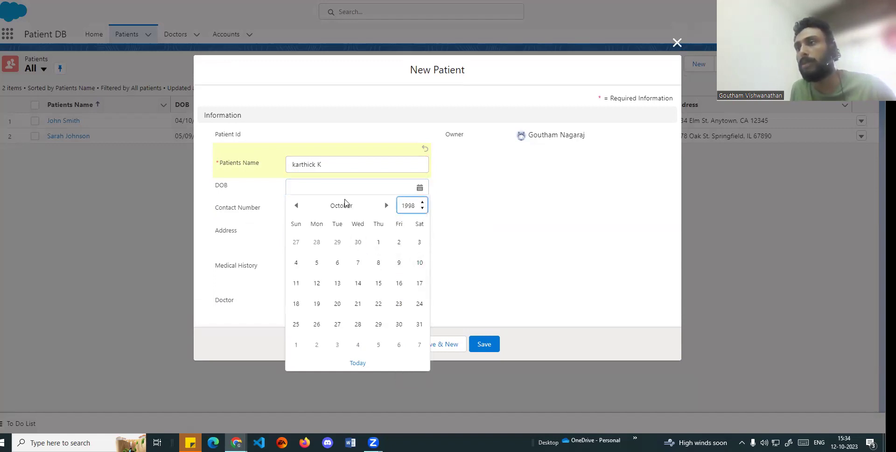
pyautogui.click(337, 242)
# Enter the patient's contact number and set Medical History to BP, leaving Address blank
pyautogui.click(313, 220)
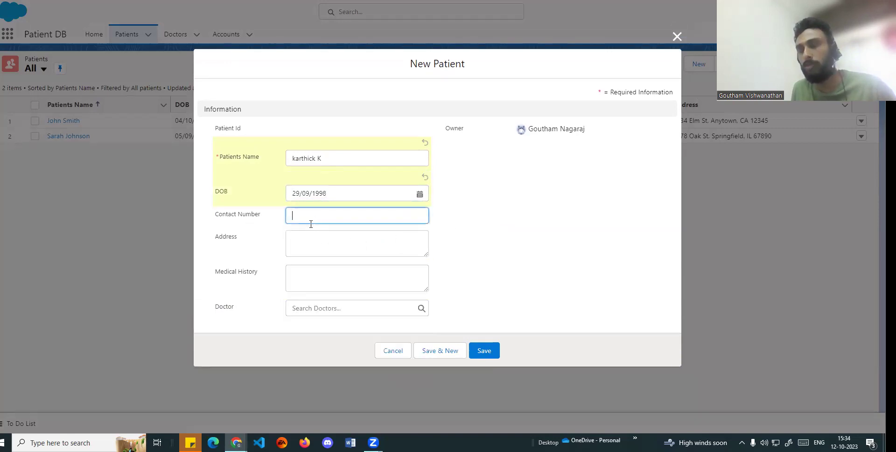
pyautogui.write('456892341')
pyautogui.click(421, 244)
pyautogui.click(360, 288)
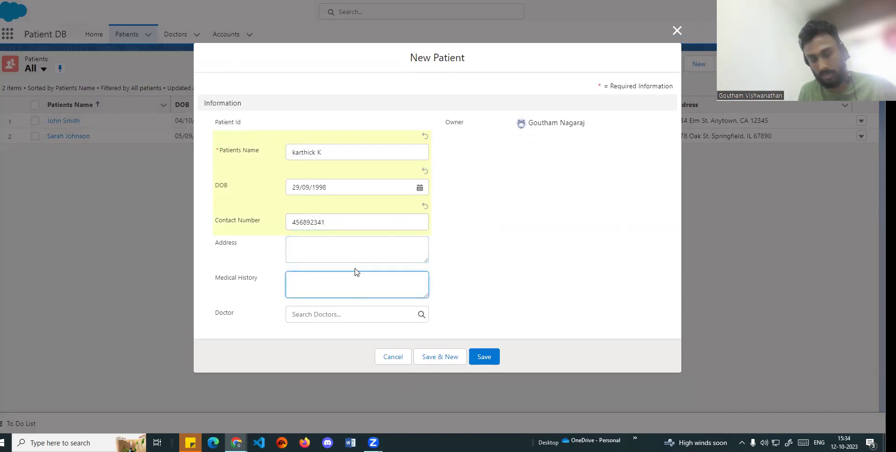
pyautogui.write('BP')
pyautogui.click(231, 322)
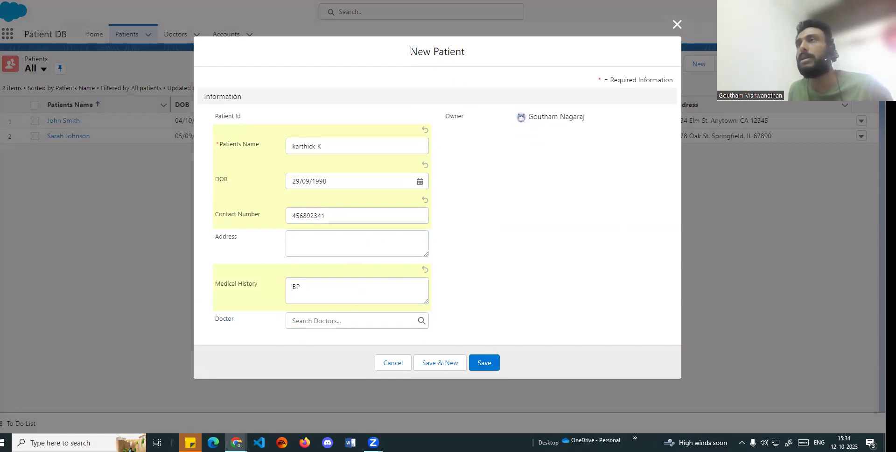
pyautogui.moveTo(409, 51); pyautogui.dragTo(485, 55)
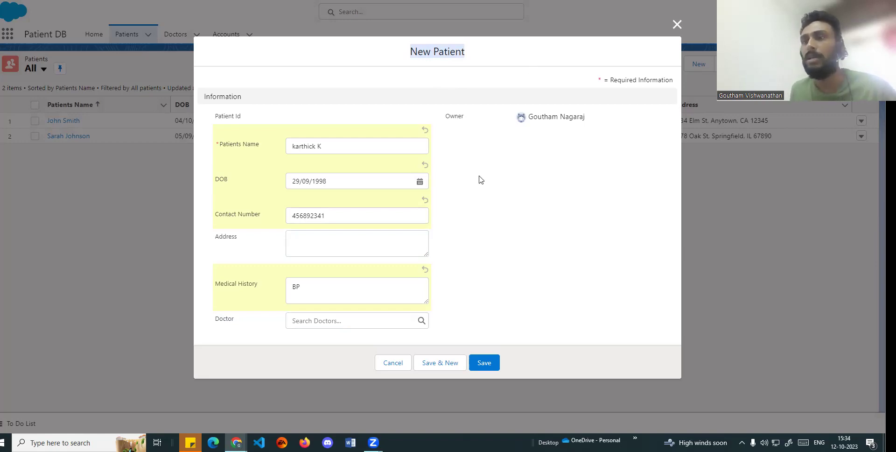
# Assign the first recent doctor in the Doctor lookup and save the new patient record
pyautogui.click(318, 320)
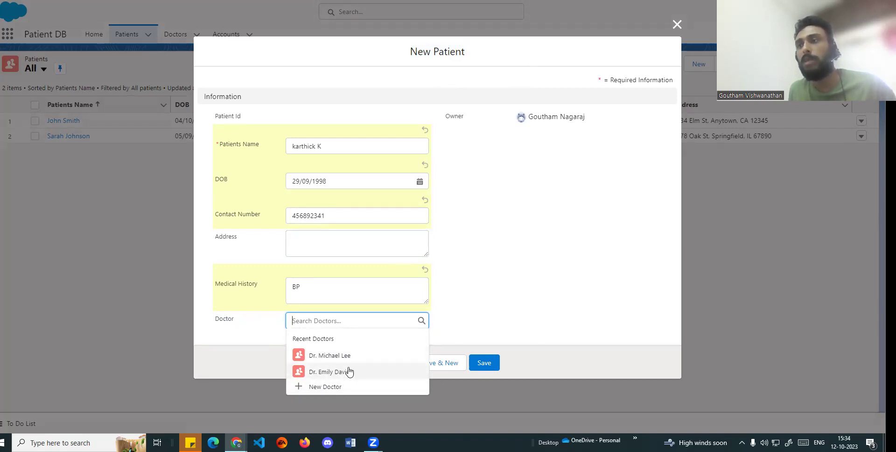
pyautogui.click(339, 354)
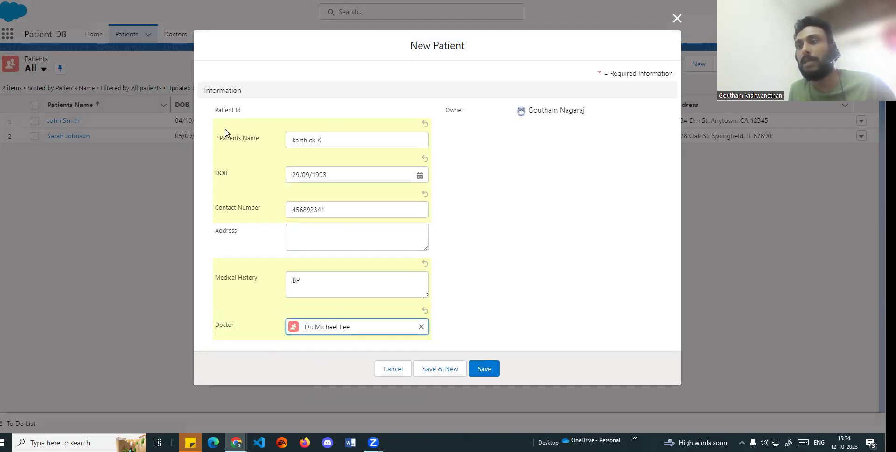
pyautogui.click(484, 373)
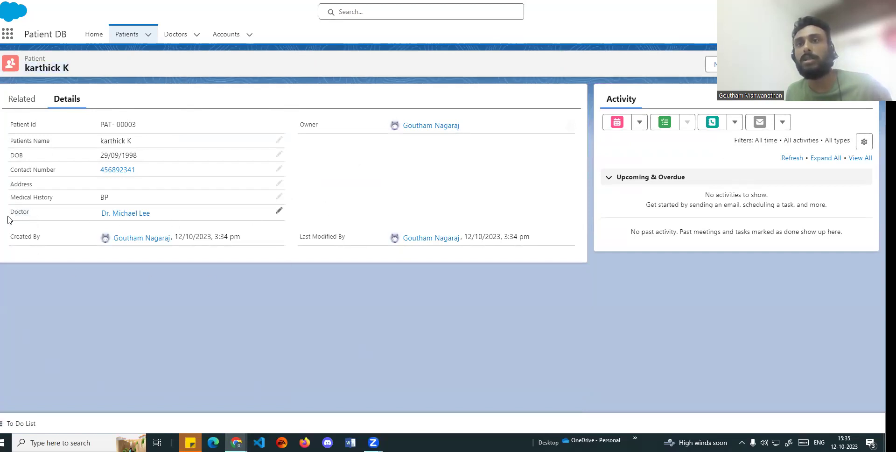
# Open the linked doctor's record in a new tab, view its details, and return to the patient record
pyautogui.moveTo(141, 216)
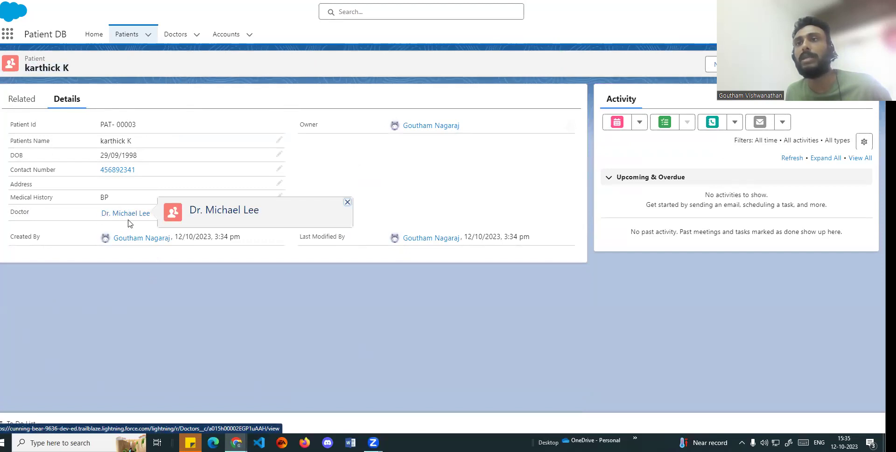
pyautogui.rightClick(133, 216)
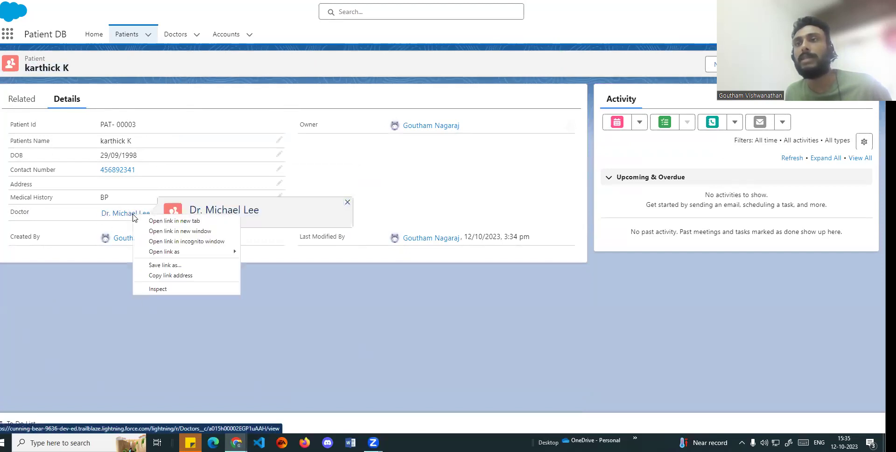
pyautogui.click(174, 222)
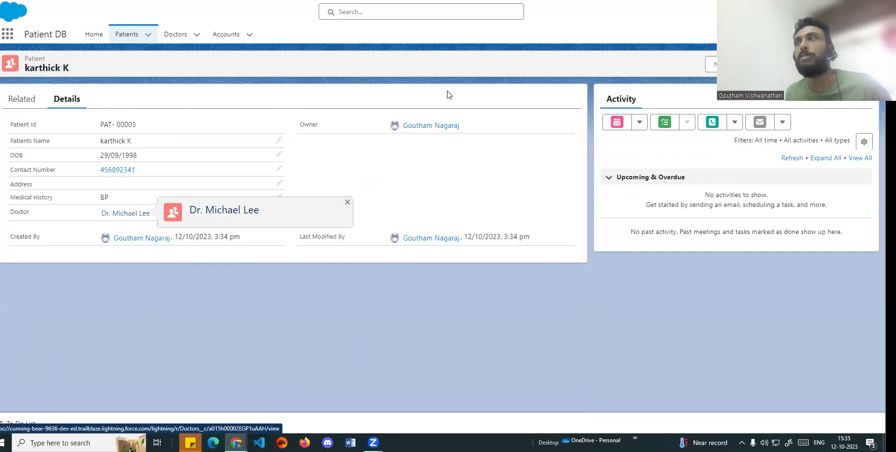
pyautogui.hotkey('ctrl', 'Tab')
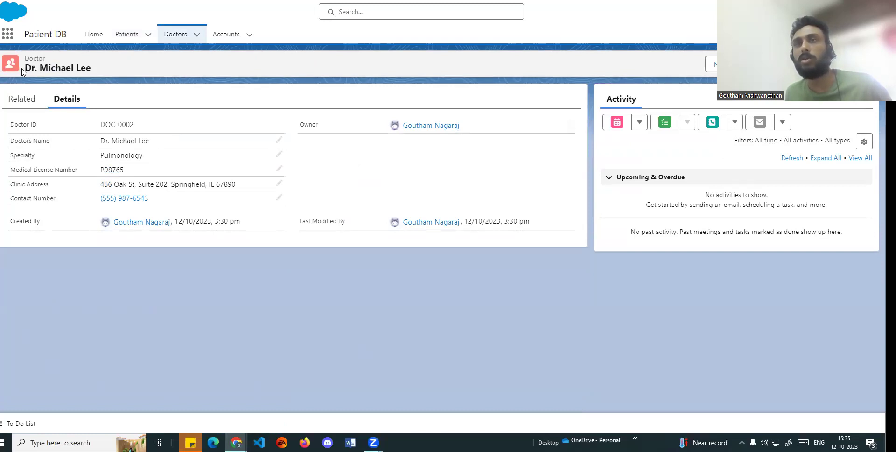
pyautogui.hotkey('ctrl', 'shift', 'Tab')
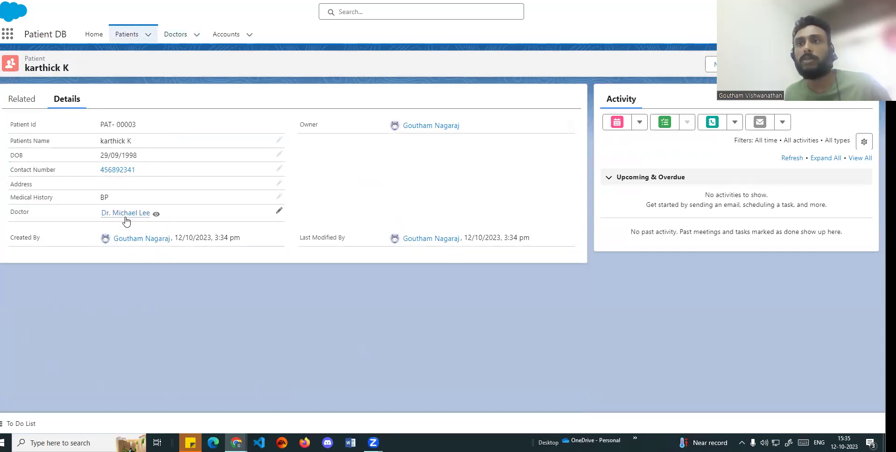
# Compare the linked doctor's record with the patient record once more, and show the Patients list
pyautogui.moveTo(119, 215)
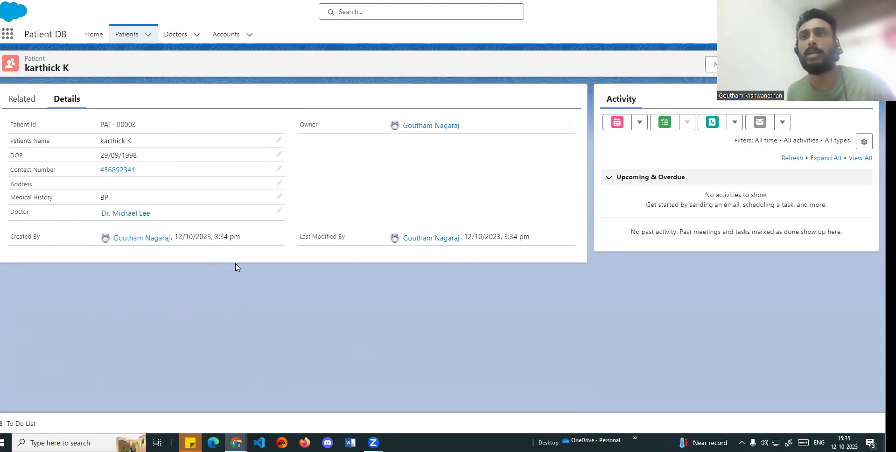
pyautogui.hotkey('alt', 'Left')
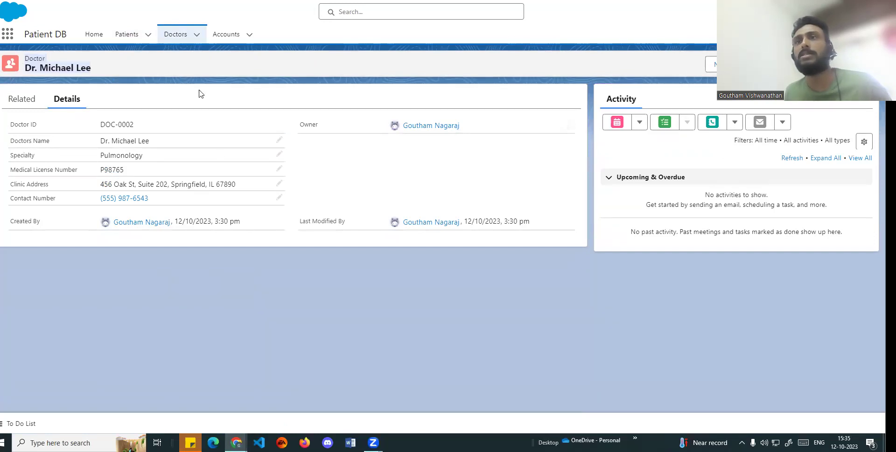
pyautogui.moveTo(19, 70); pyautogui.dragTo(85, 68)
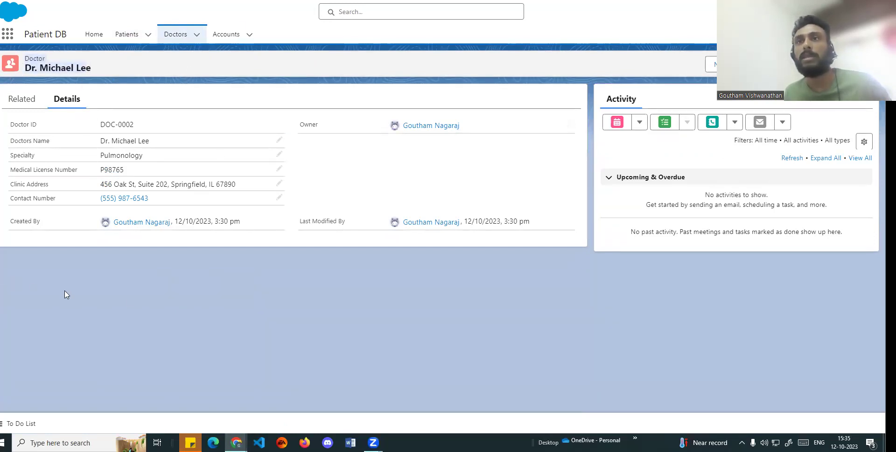
pyautogui.click(60, 69)
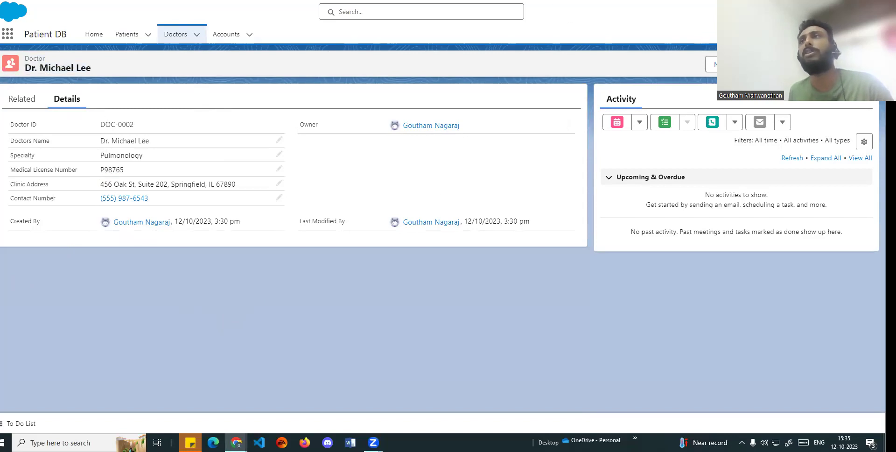
pyautogui.hotkey('alt', 'Left')
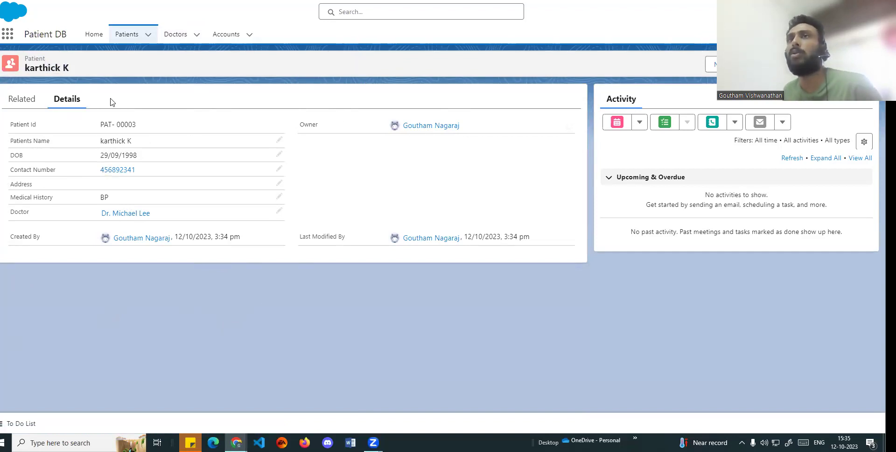
pyautogui.click(126, 37)
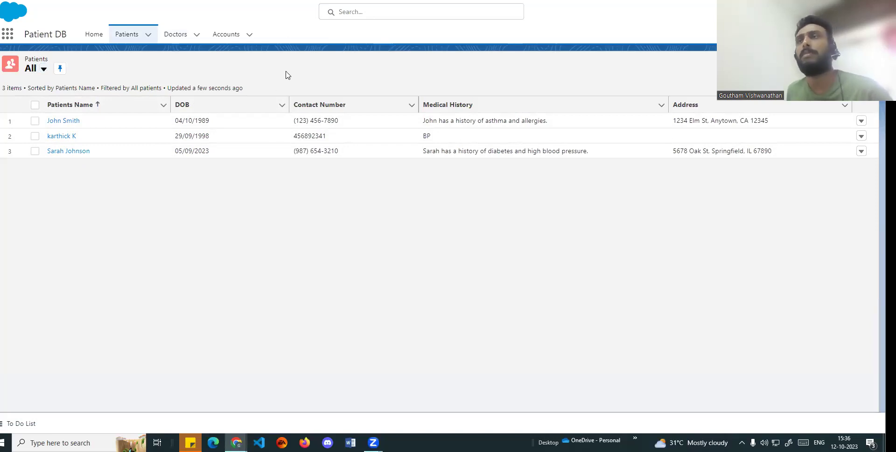
# Switch to the Relationships in Salesforce document in Google Docs and review the Lookup and Master-Detail relationship definitions
pyautogui.hotkey('alt', 'Tab')
pyautogui.scroll(15, 412, 199)
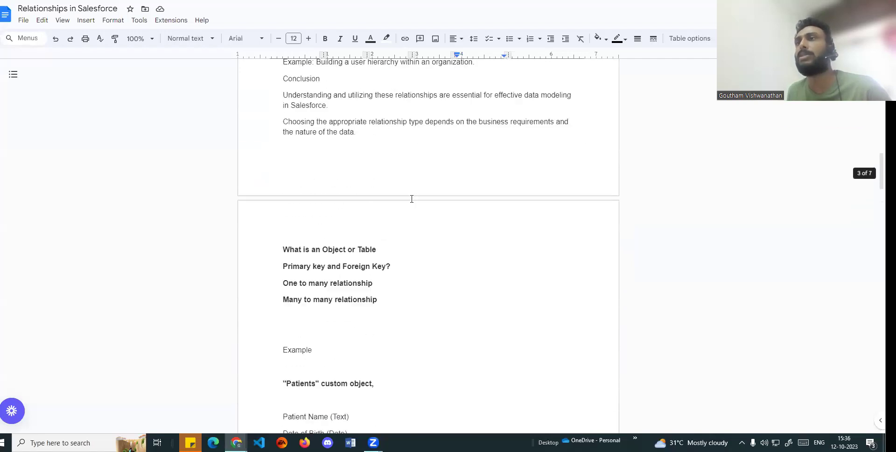
pyautogui.scroll(3, 405, 197)
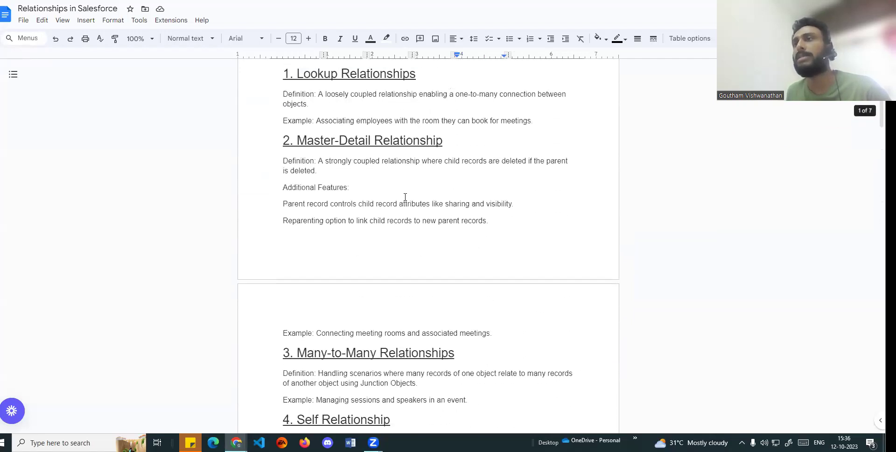
pyautogui.moveTo(284, 140); pyautogui.dragTo(402, 148)
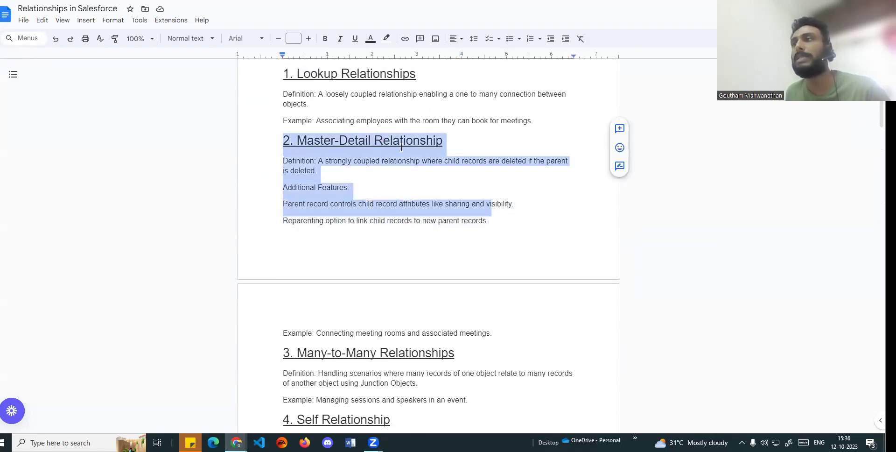
pyautogui.click(298, 74)
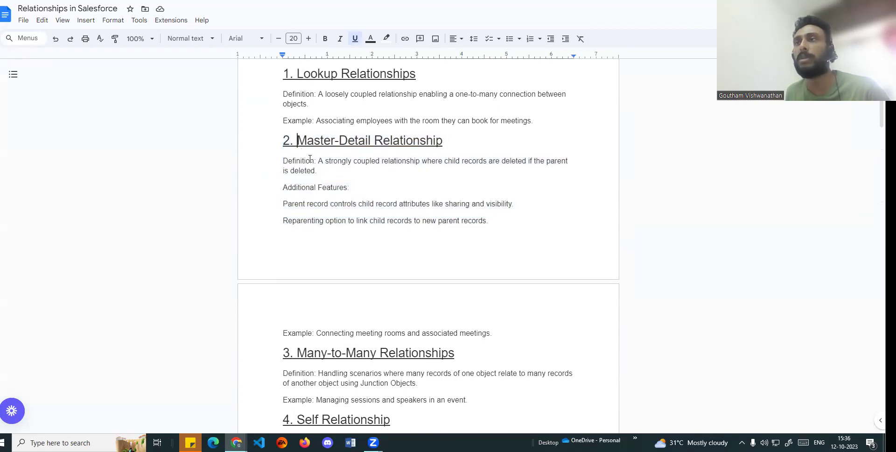
pyautogui.scroll(1, 338, 125)
pyautogui.moveTo(286, 119); pyautogui.dragTo(534, 168)
pyautogui.click(354, 128)
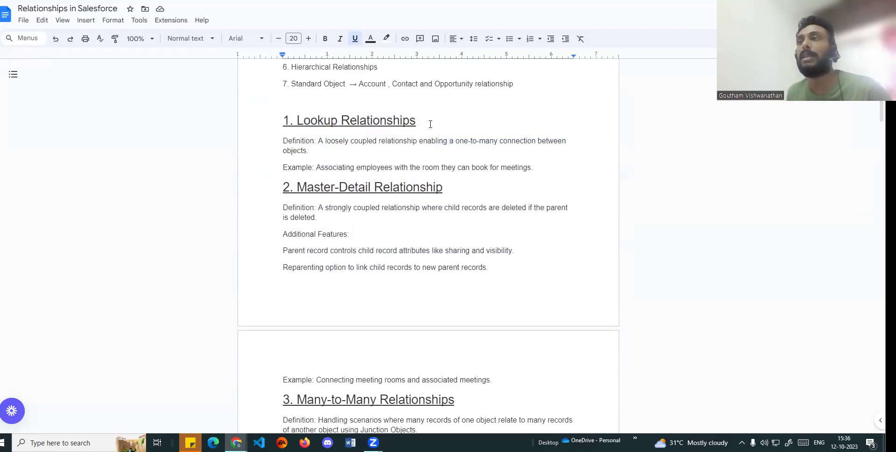
pyautogui.moveTo(610, 108)
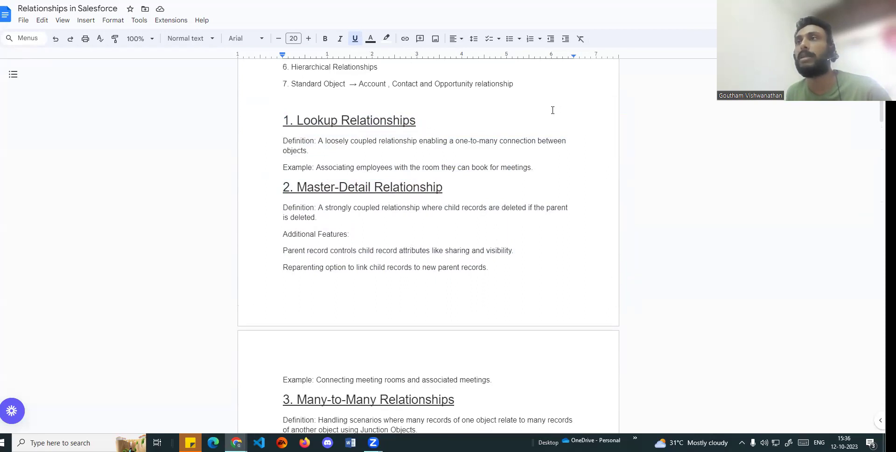